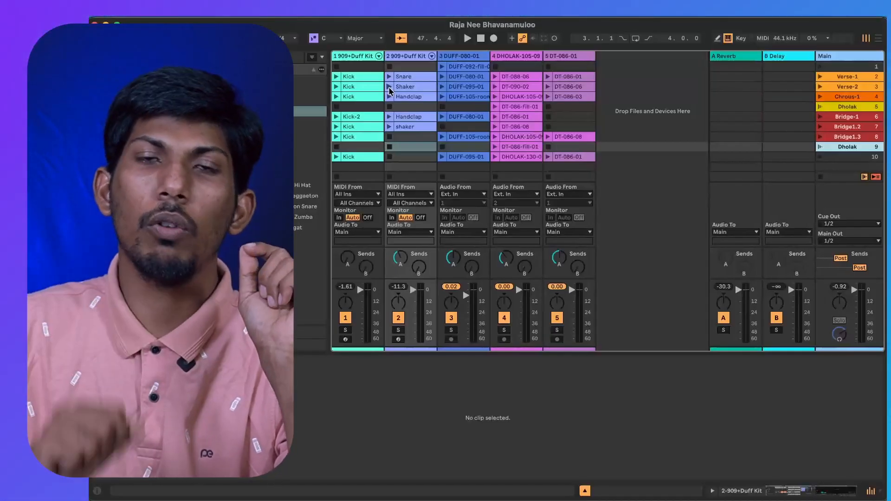
Launch the Shaker clip on the second track and look through its Envelopes, MPE and Notes views.
left_click(389, 87)
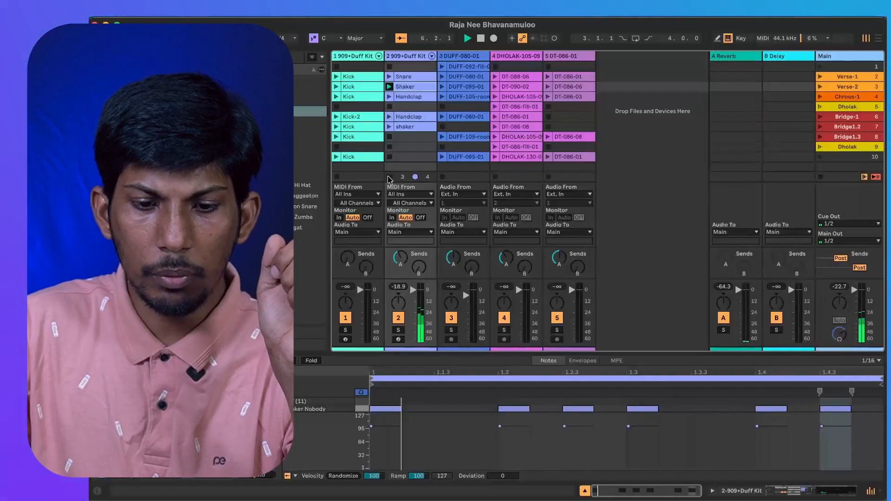
left_click(582, 361)
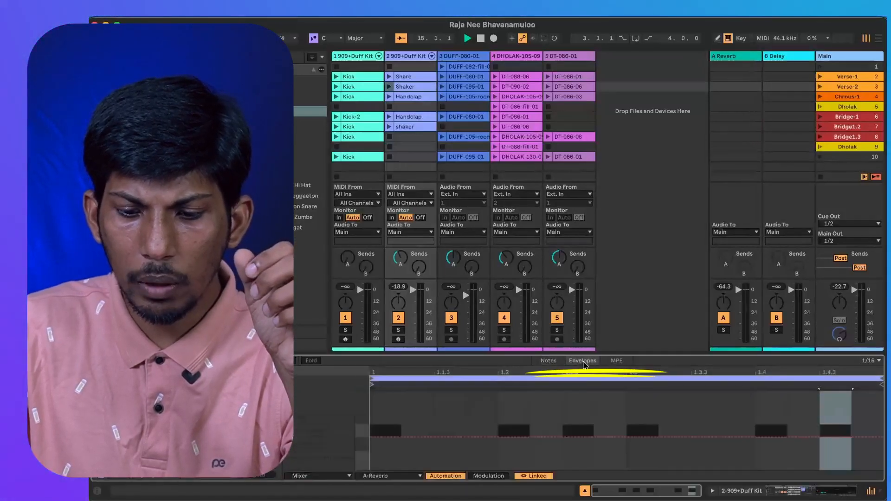
left_click(613, 365)
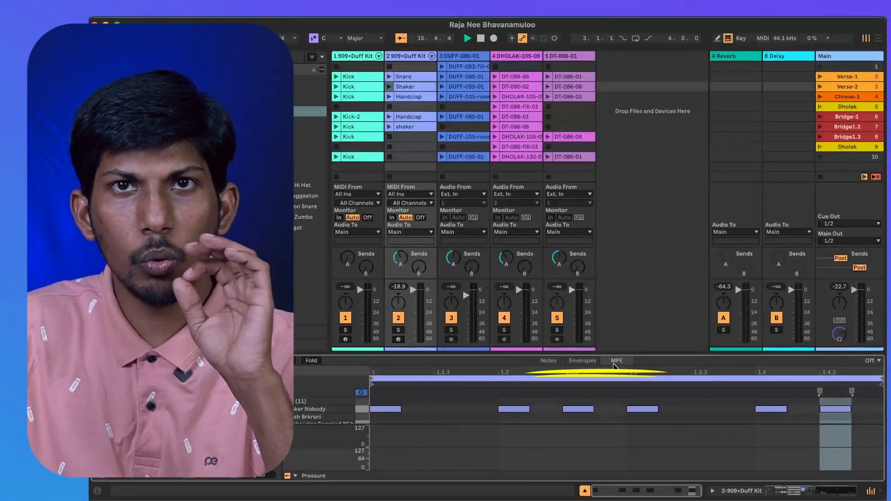
left_click(546, 361)
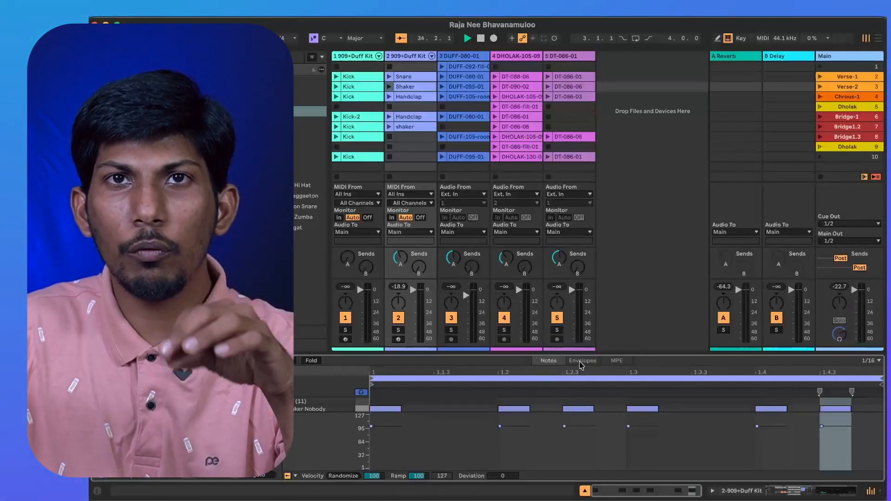
Show the Shaker clip's envelopes in a taller clip view and hide the mixer.
left_click(581, 365)
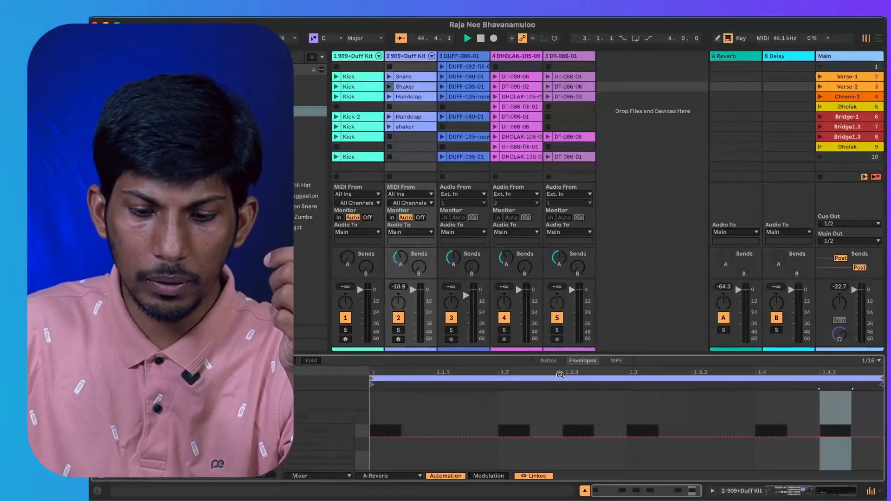
left_click_drag(512, 355, 511, 240)
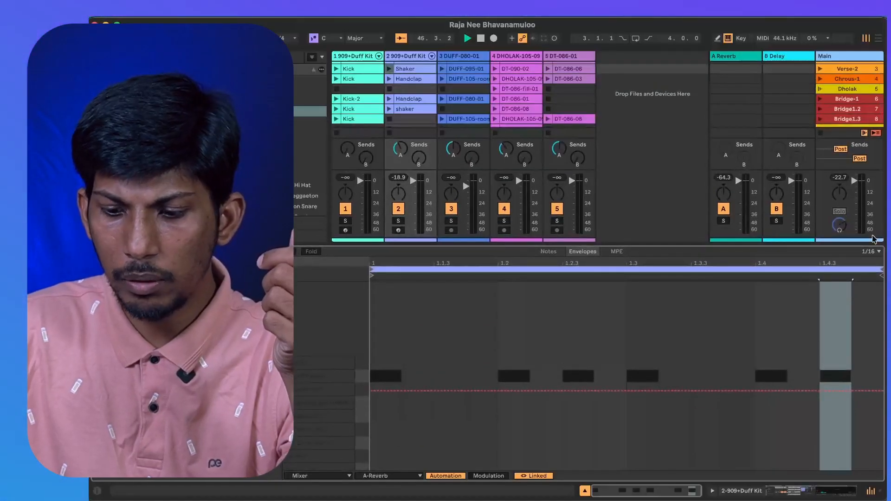
key("super+alt+m")
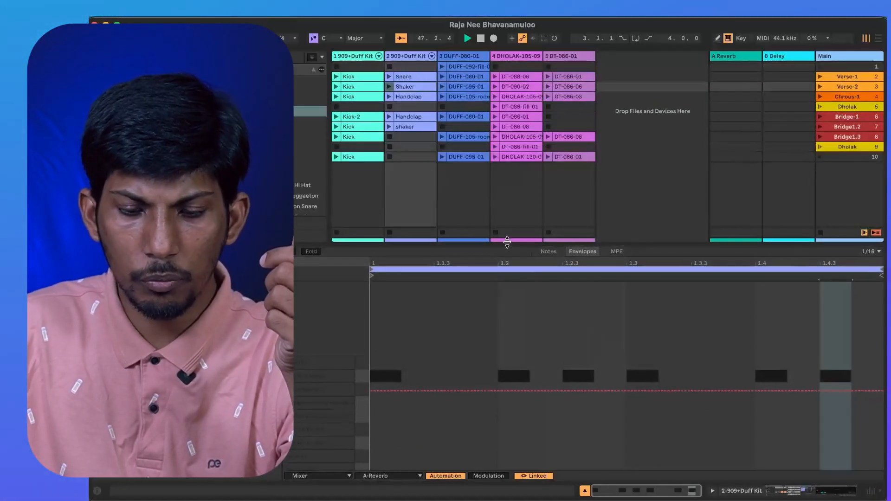
Set the clip envelope's device to MIDI Ctrl and examine its available controllers, from Pitch Bend down to 119.
left_click(314, 478)
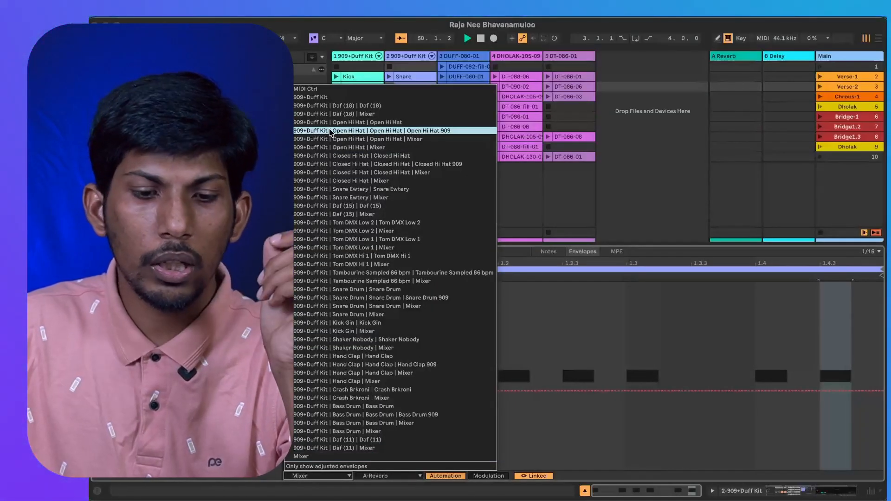
left_click(321, 92)
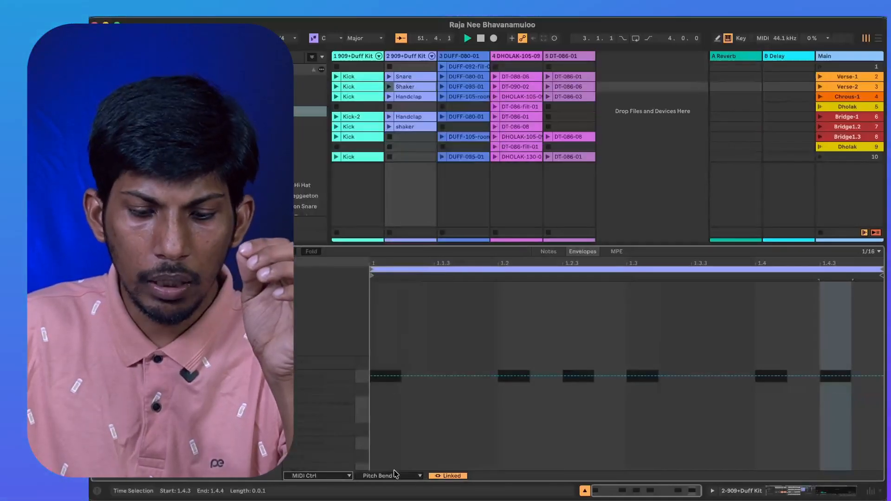
left_click(390, 475)
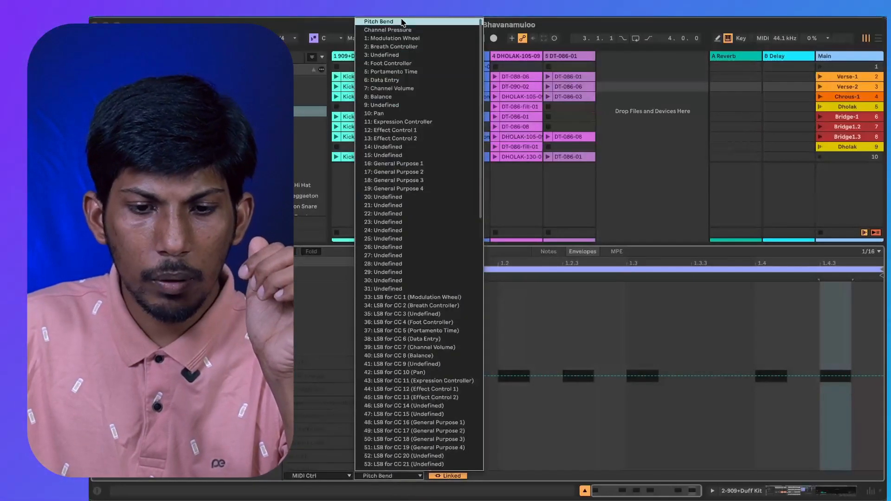
scroll(402, 380, "down", 5)
scroll(403, 380, "down", 15)
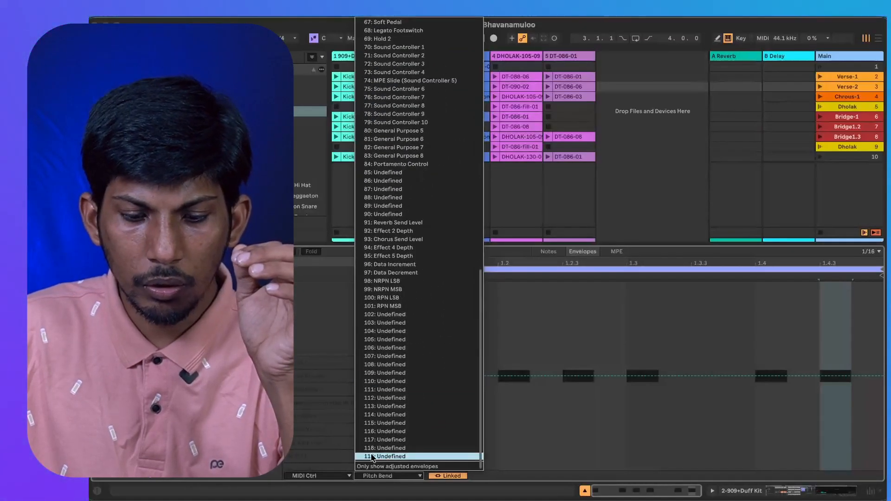
scroll(403, 299, "up", 20)
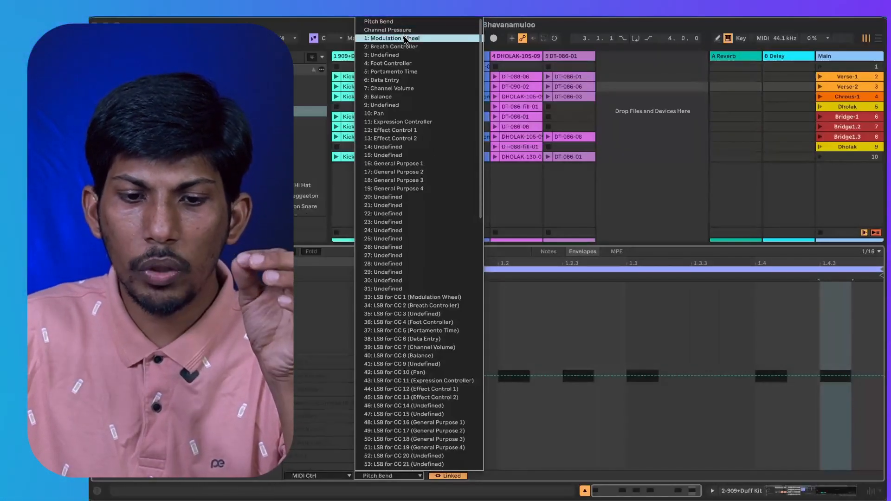
scroll(389, 315, "down", 3)
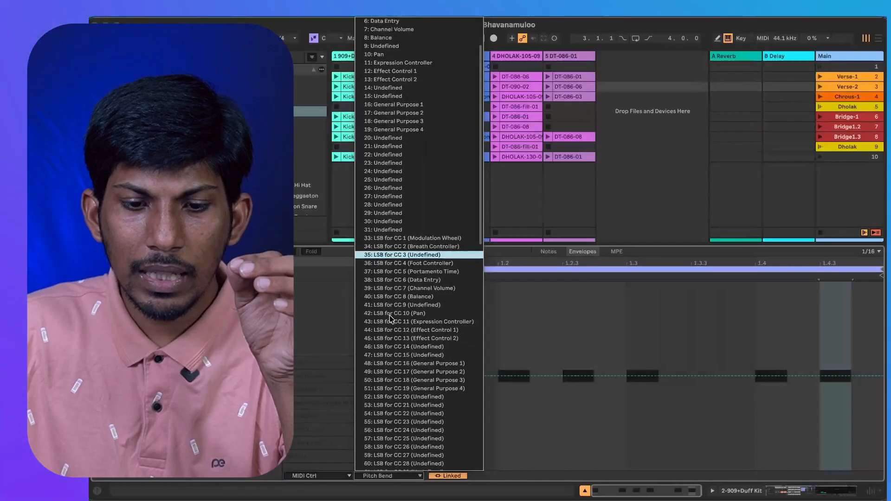
scroll(388, 315, "down", 4)
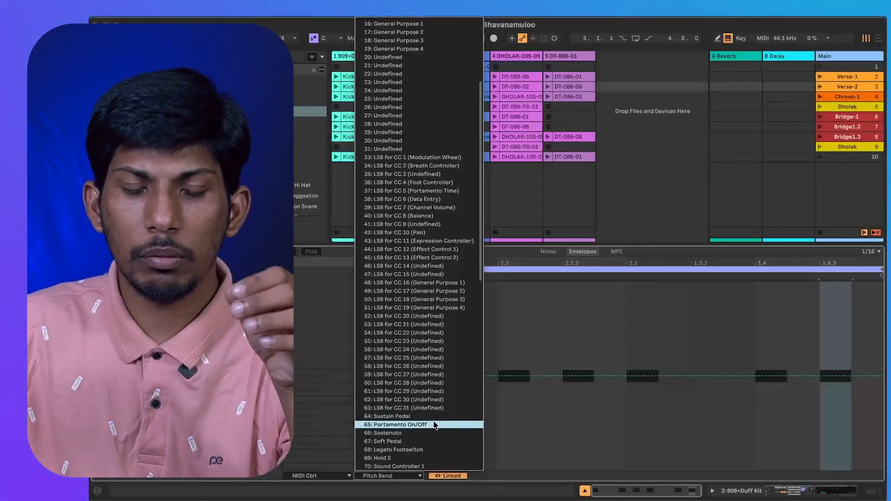
scroll(425, 259, "up", 3)
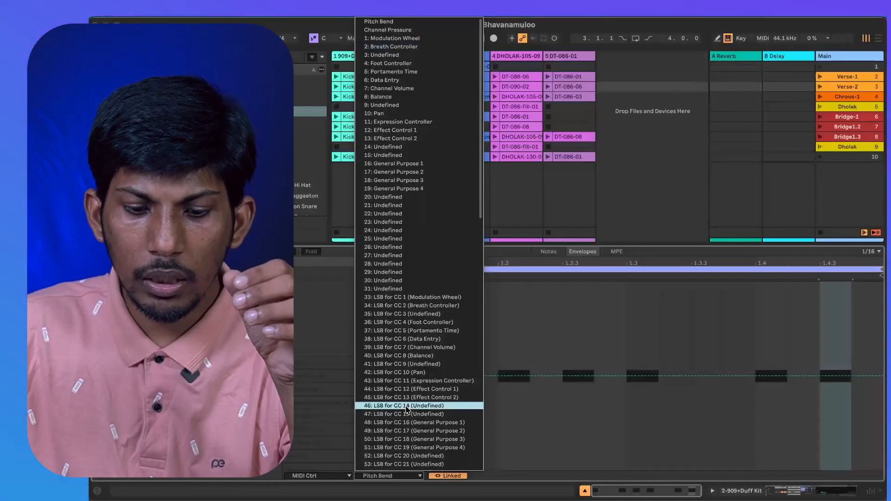
scroll(407, 410, "down", 10)
scroll(407, 409, "down", 3)
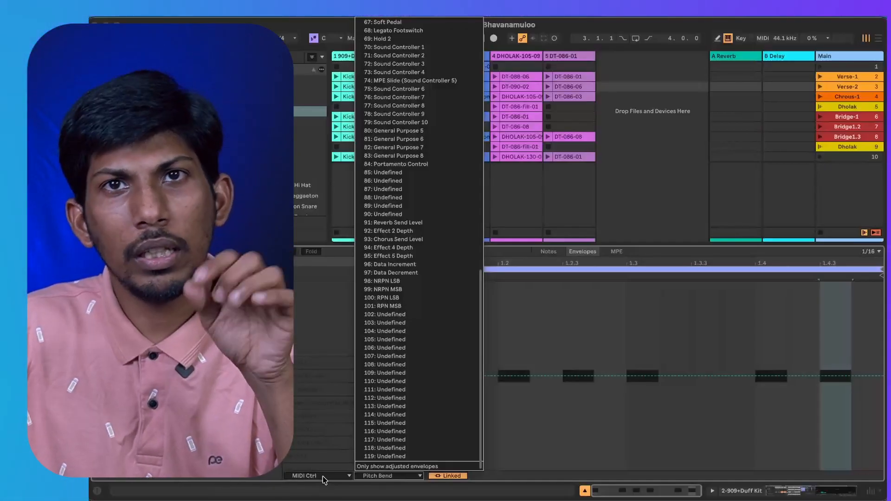
left_click(318, 477)
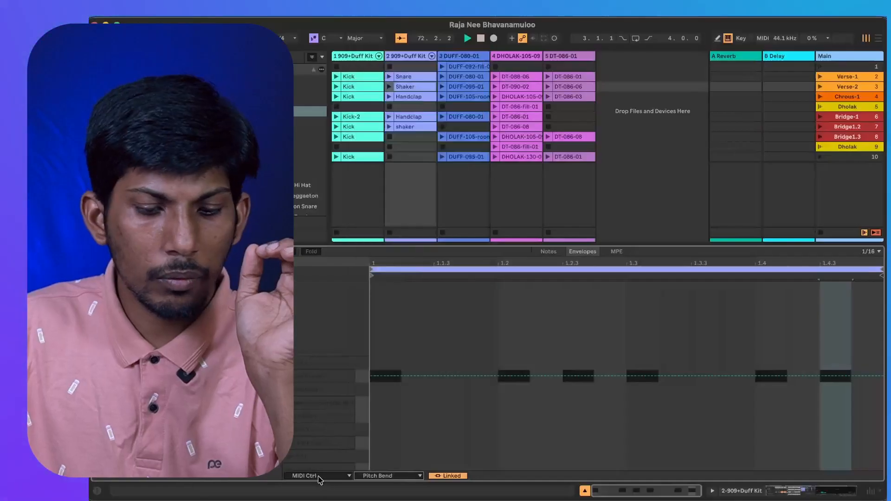
Set the Shaker clip's envelope device to Mixer, view Speaker On, and select Track Panning as the envelope's control.
left_click(318, 476)
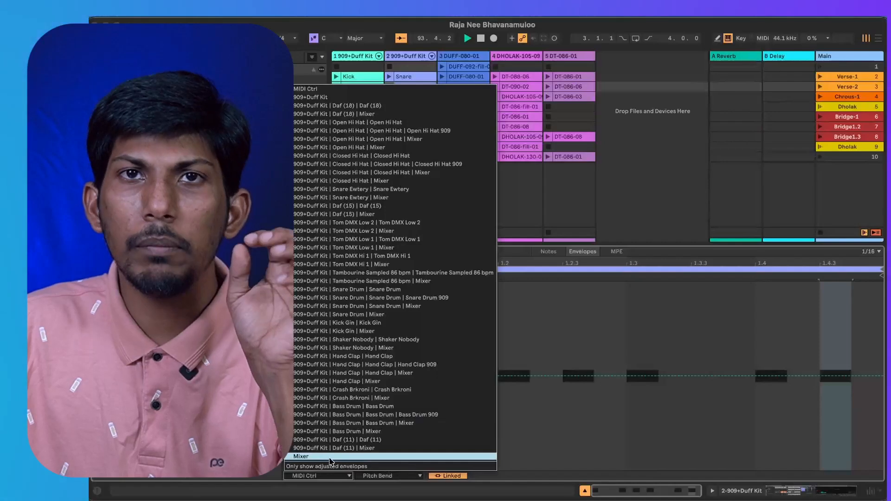
left_click(330, 457)
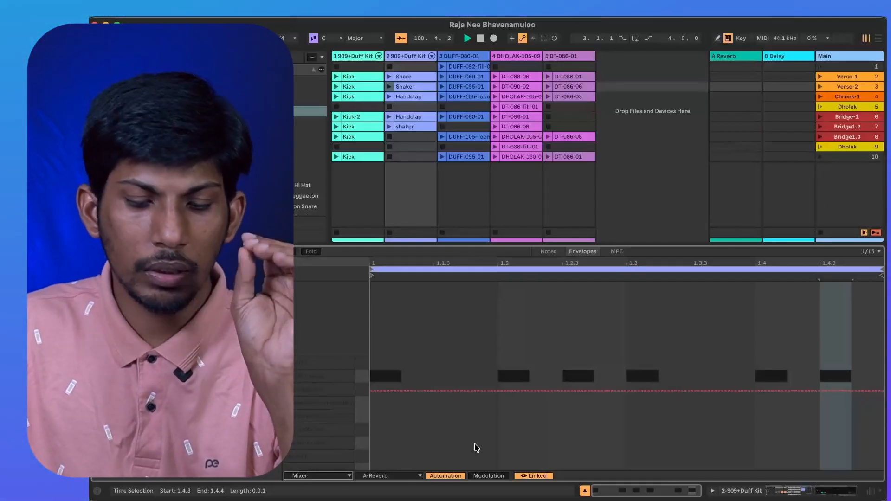
left_click(403, 476)
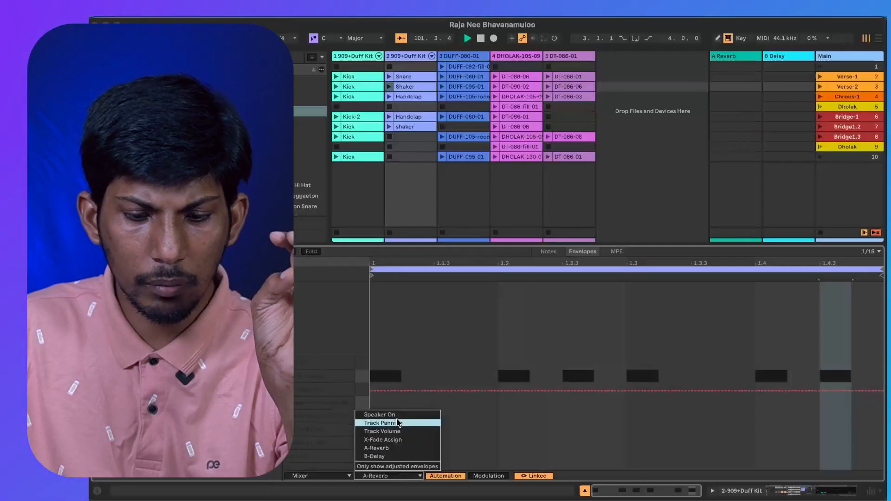
left_click(398, 415)
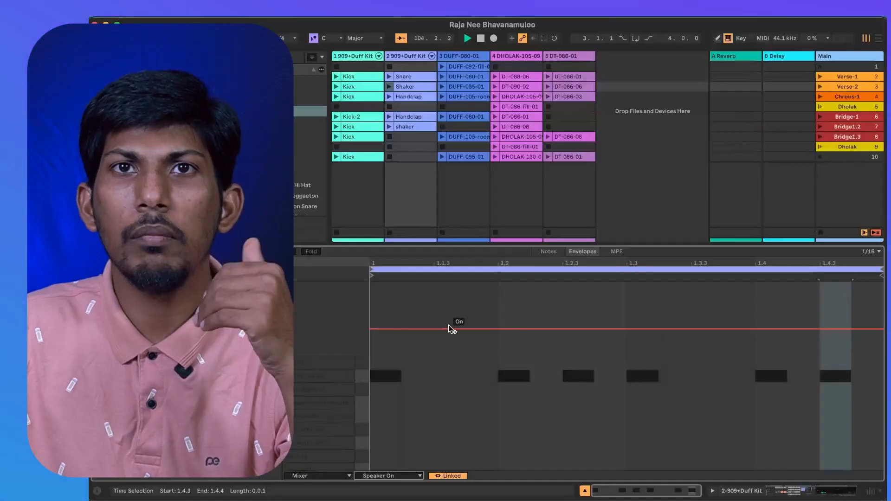
left_click(389, 476)
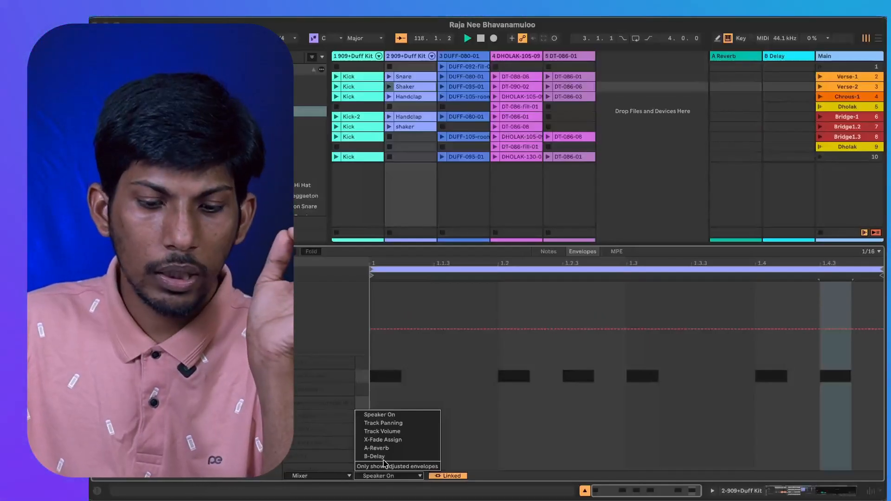
left_click(395, 423)
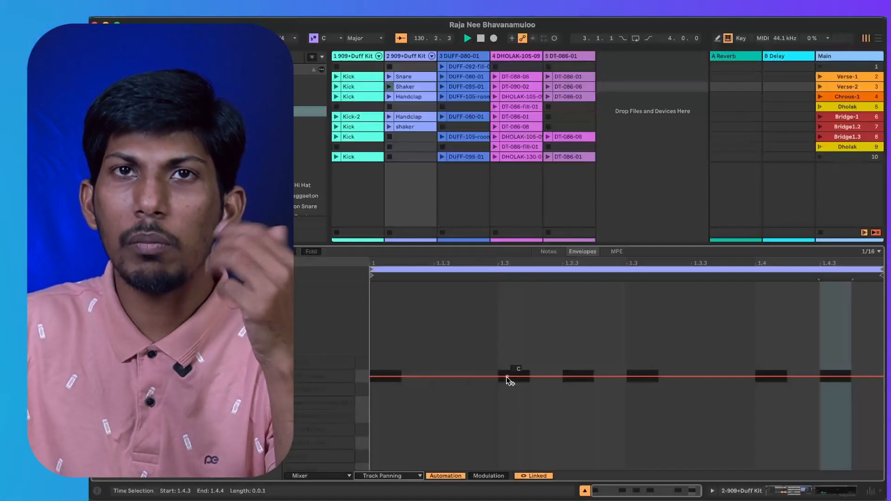
Insert a sine shape into the Shaker clip's Track Panning envelope over the range 1.2.1 to 1.3.2.
left_click(506, 377)
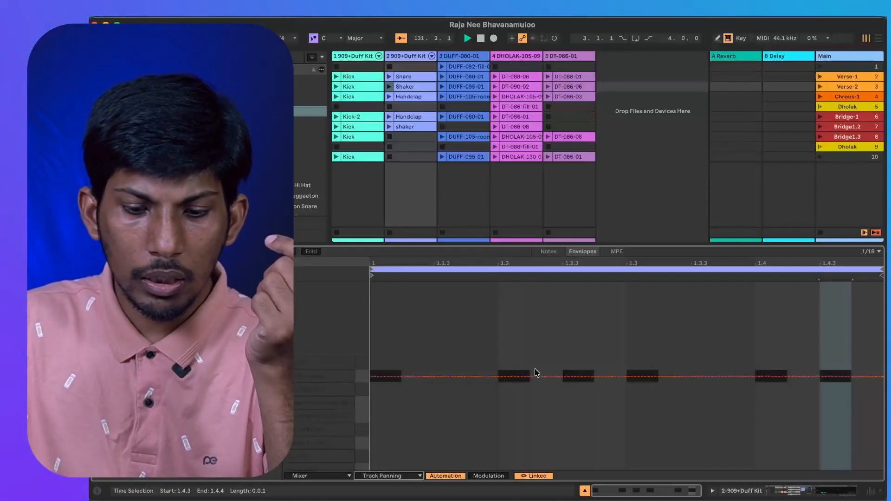
left_click_drag(497, 284, 654, 304)
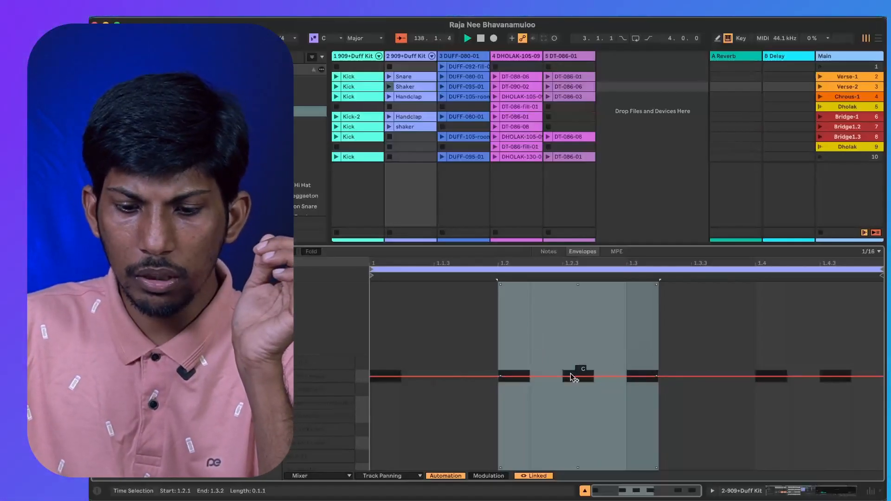
right_click(570, 361)
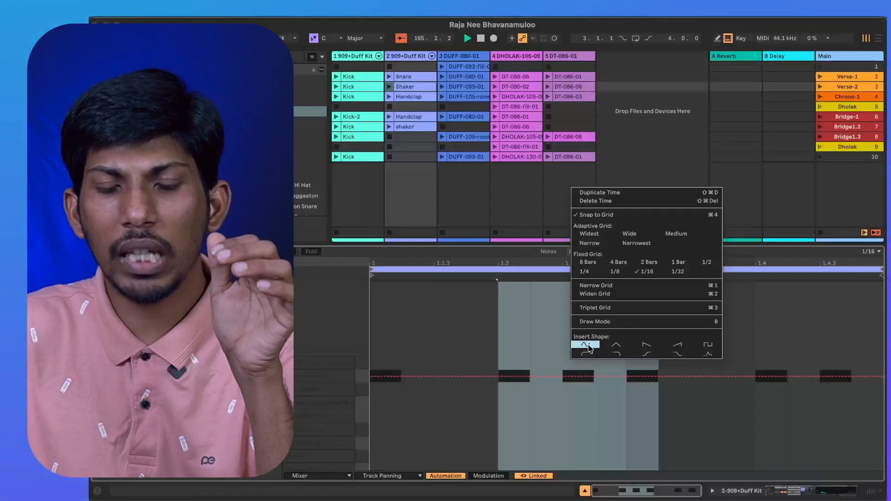
left_click(589, 346)
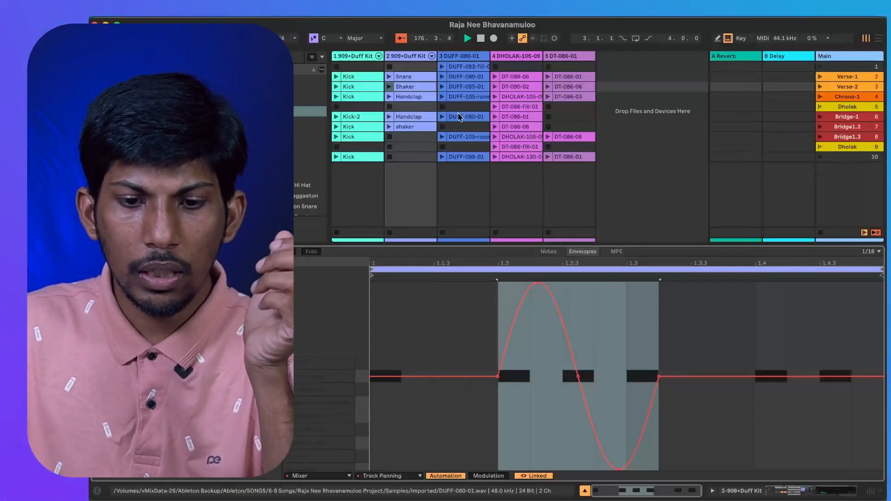
Relaunch the Shaker clip and show the mixer to check the track's pan knob during playback.
left_click(389, 87)
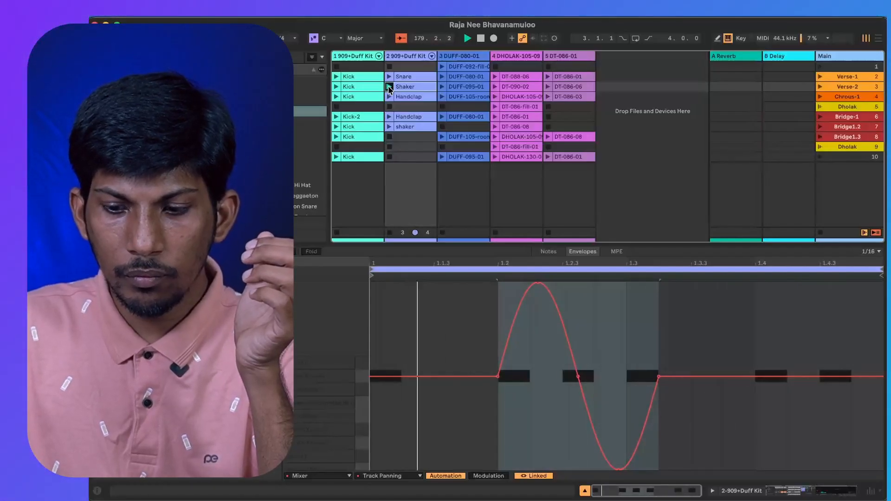
left_click(869, 491)
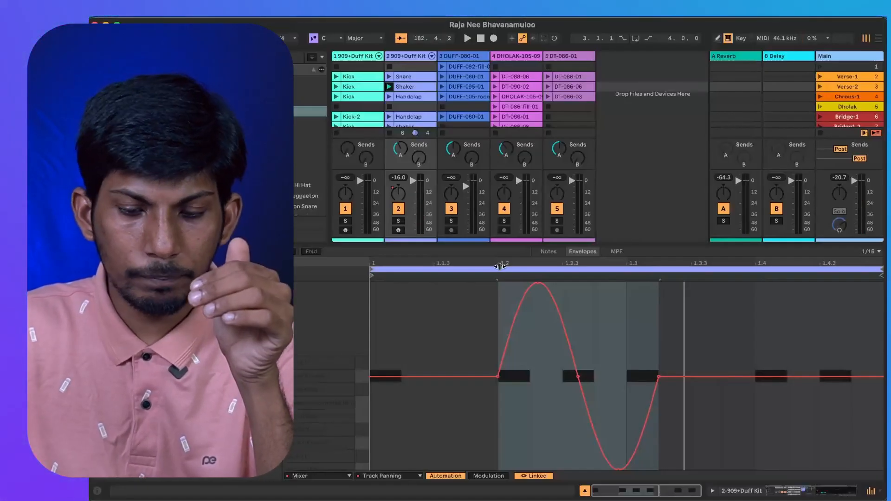
key("space")
key("space")
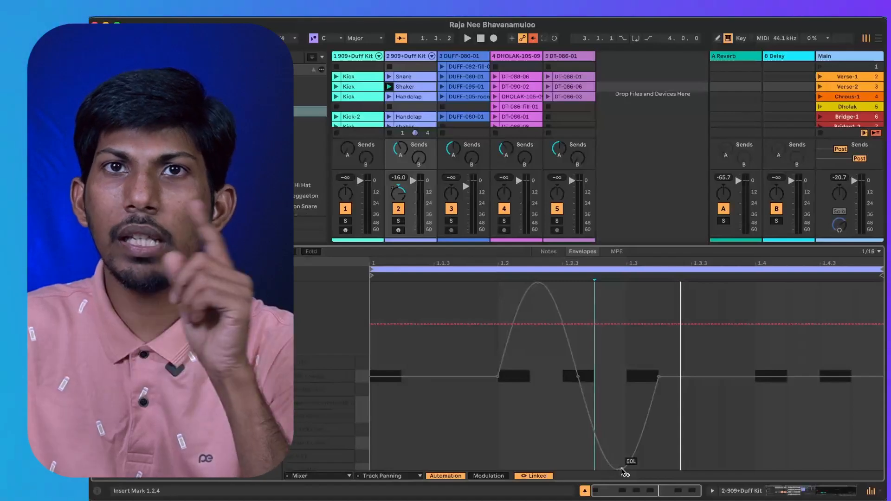
Undo the manual pan change on the second track, play the clip, and undo the sine shape in the panning envelope.
key("super+z")
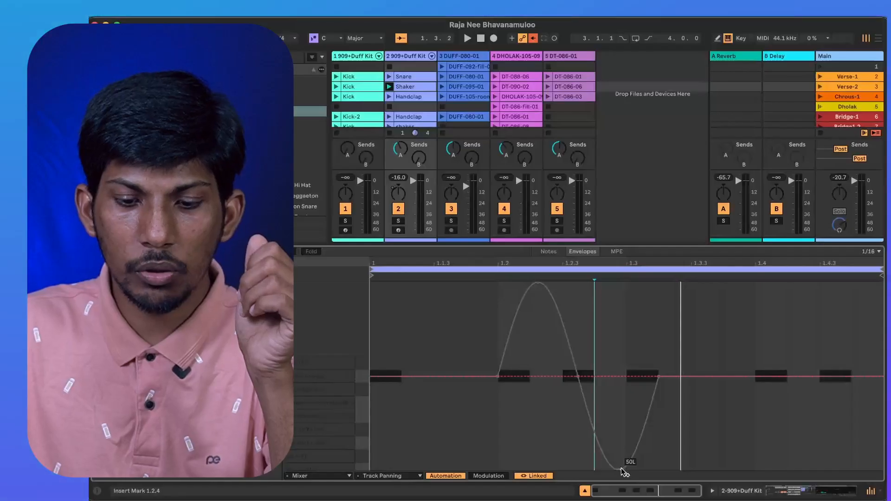
key("space")
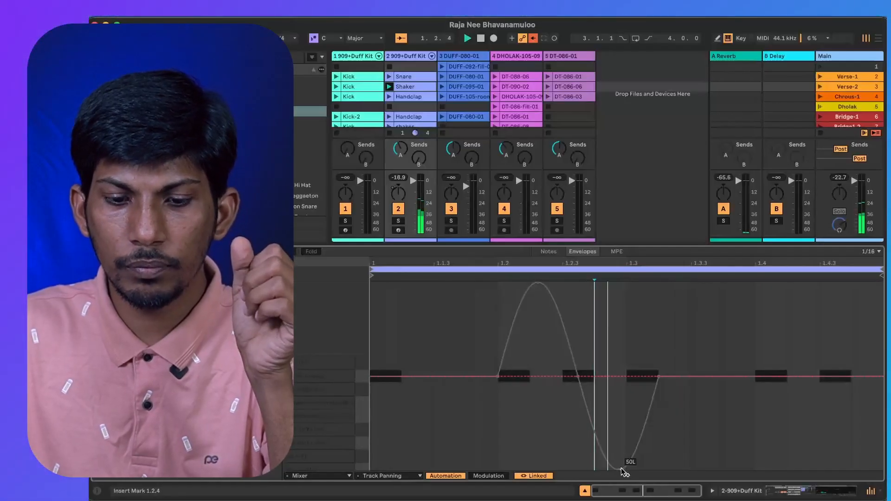
left_click(513, 433)
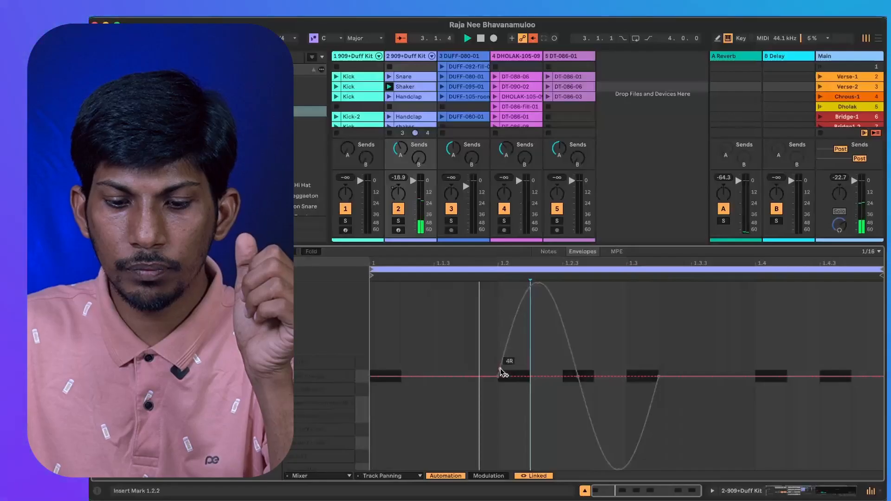
left_click(497, 385)
key("super+z")
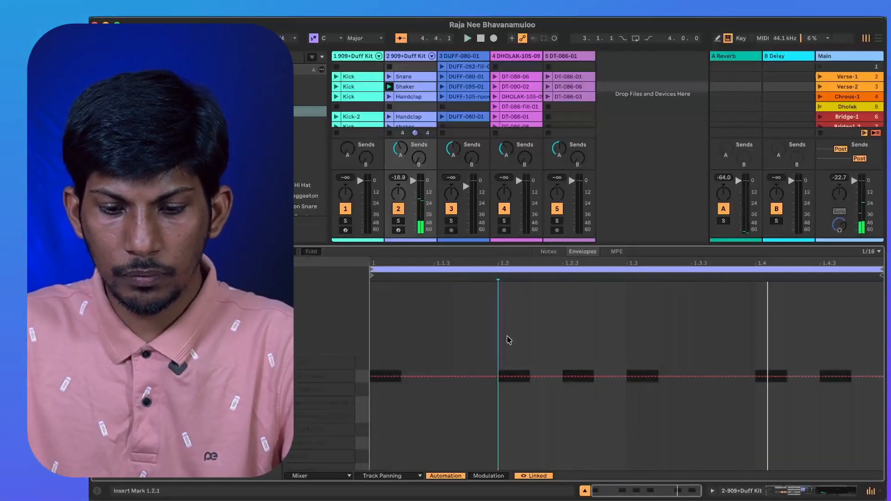
Insert a sine shape over 1.2.1 to 1.3.2 in the Shaker clip's Track Panning envelope and audition it.
left_click_drag(497, 301, 647, 308)
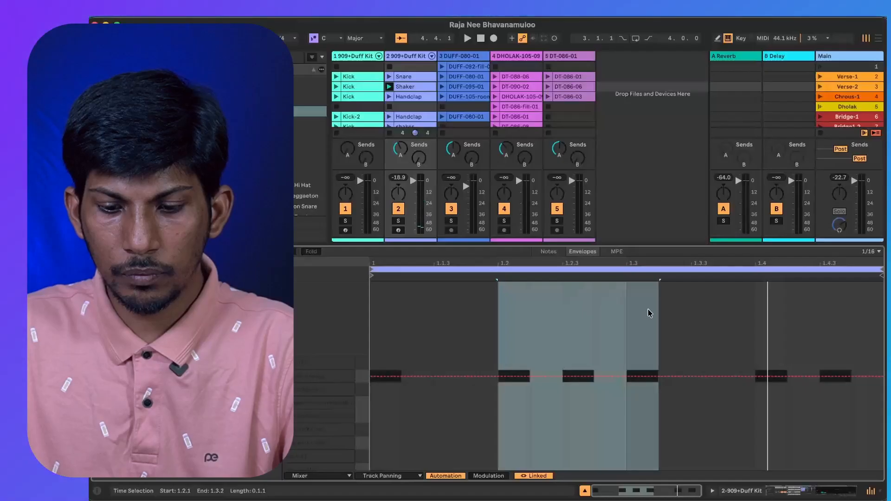
right_click(588, 343)
left_click(601, 324)
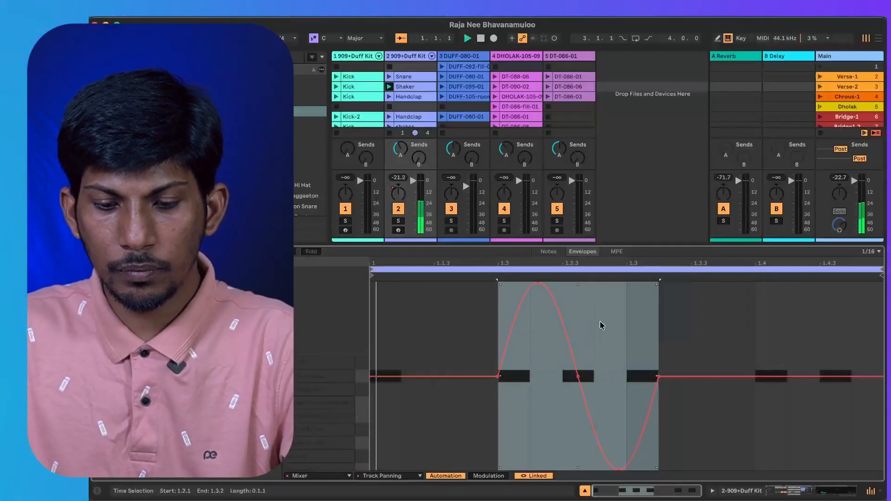
key("space")
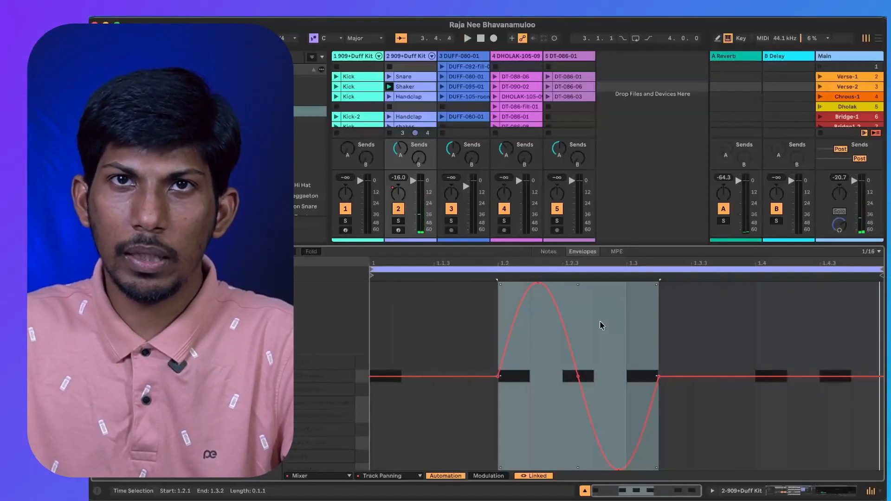
Insert a sine shape across the whole Shaker clip, 1.1.1 to 2.1.1, in its Track Panning envelope, and launch the Verse-2 scene.
left_click_drag(371, 296, 871, 334)
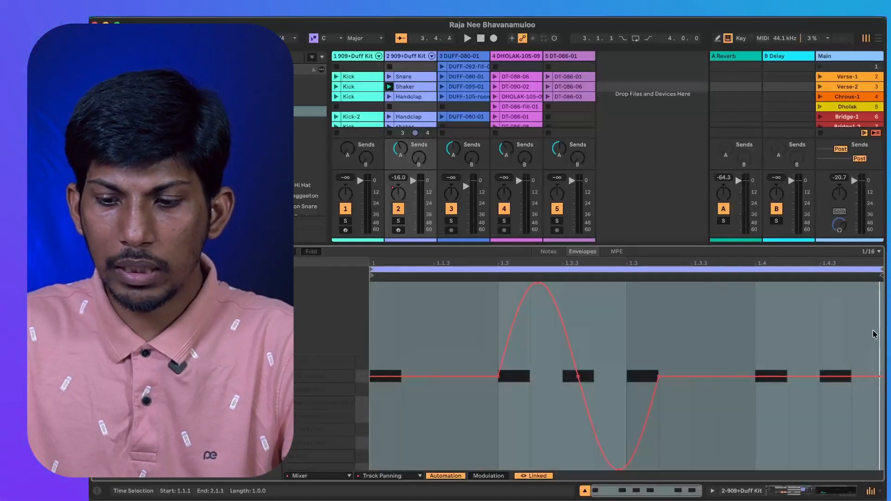
right_click(688, 337)
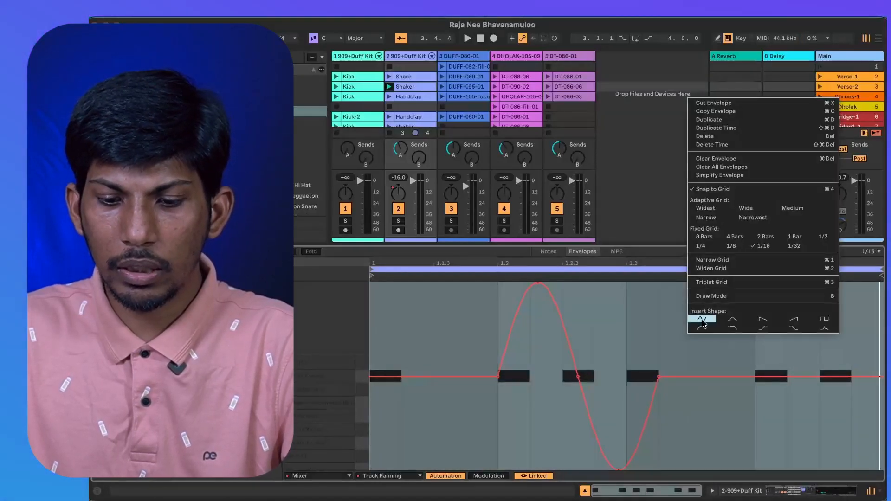
left_click(700, 320)
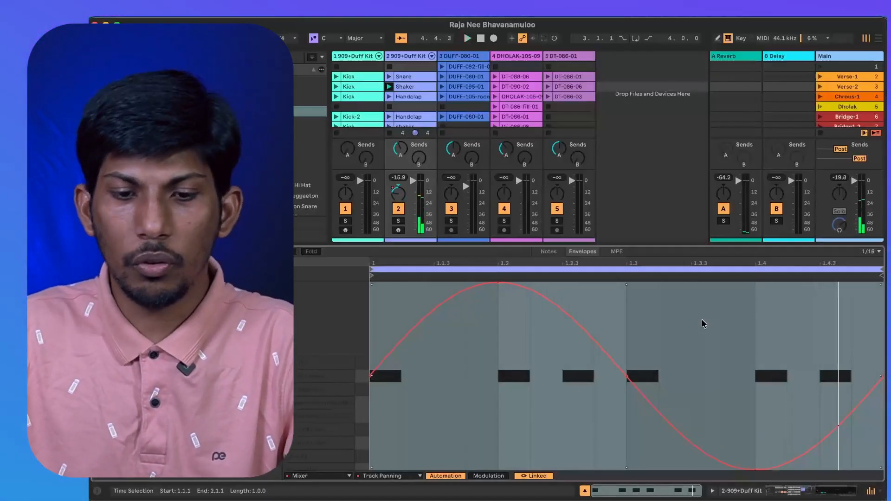
left_click(820, 86)
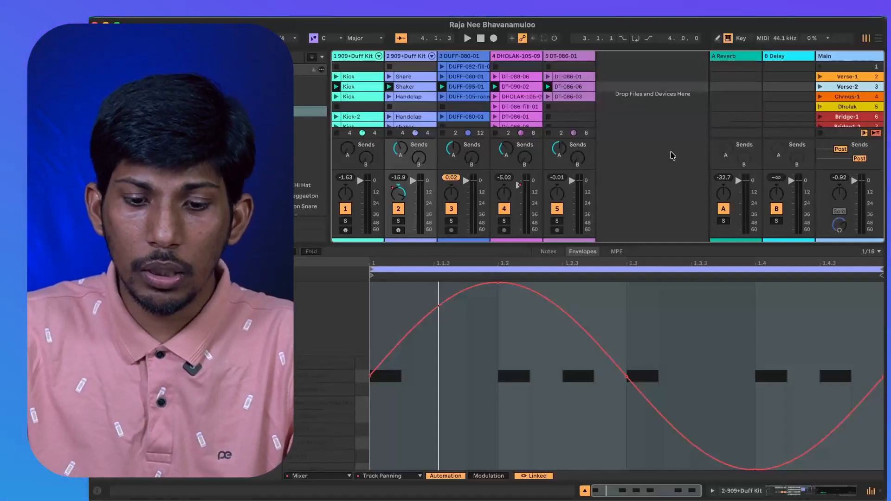
Replace the Shaker clip's panning shape with a triangle over the full clip and audition it.
left_click(373, 318)
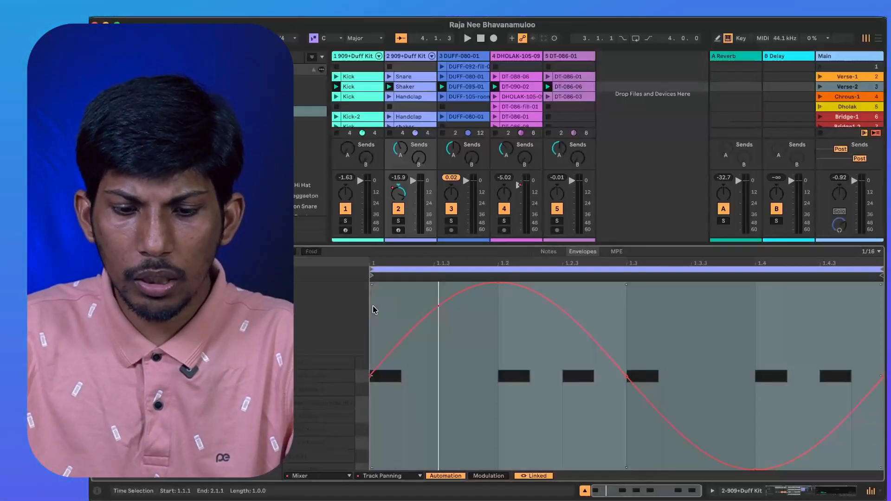
right_click(533, 322)
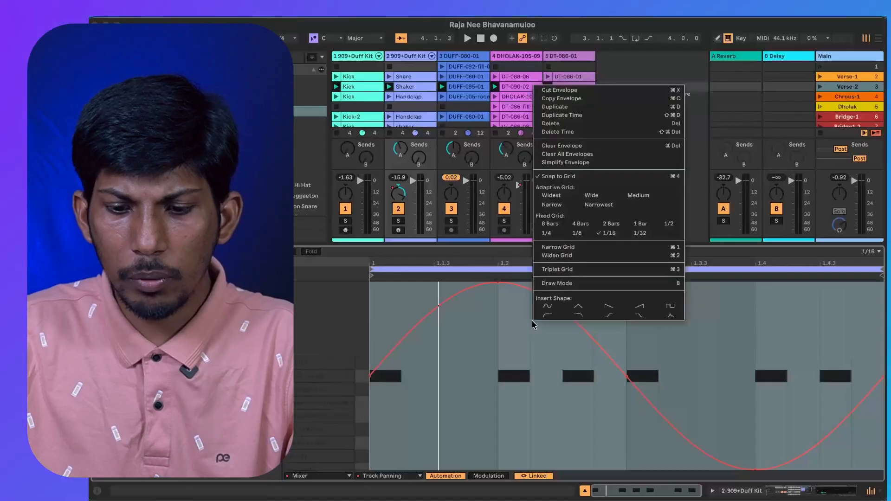
left_click(579, 305)
key("space")
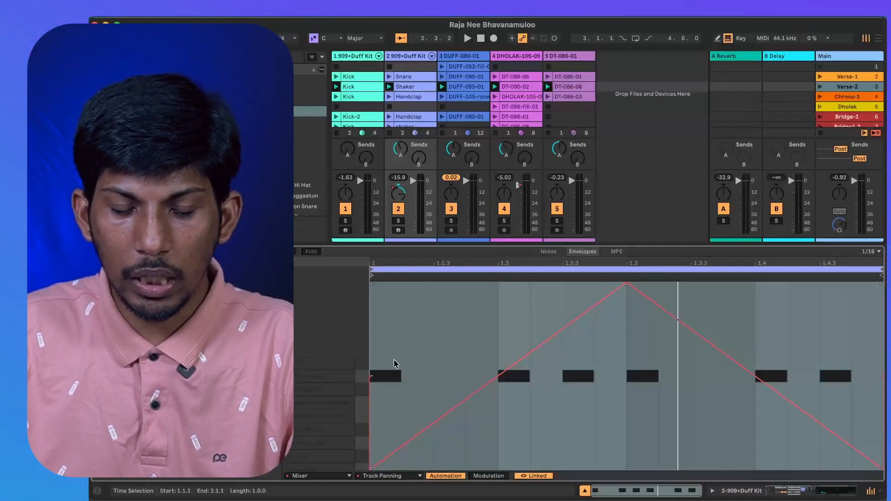
key("space")
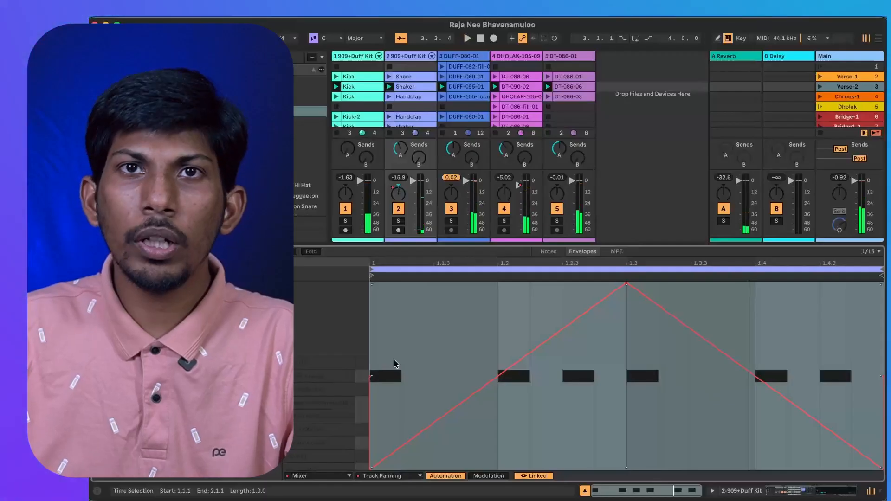
Replace the Shaker clip's triangle panning shape with a square shape over the full clip and play it back.
right_click(473, 304)
left_click(611, 287)
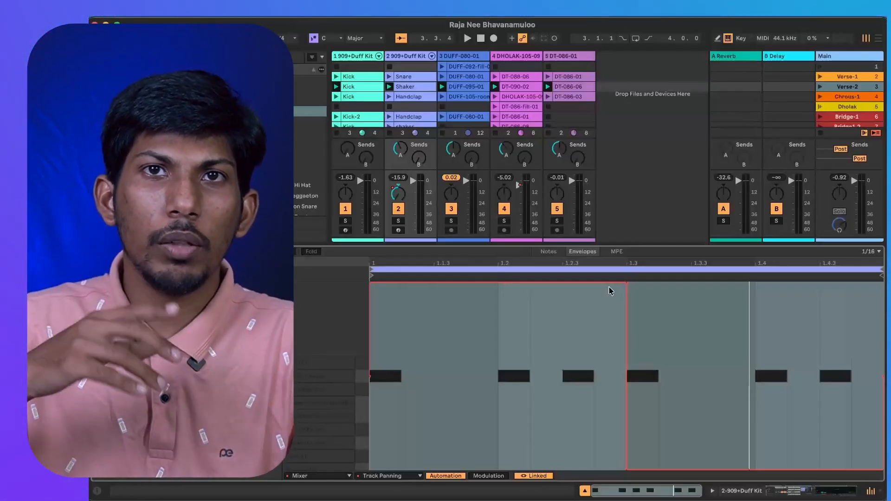
key("space")
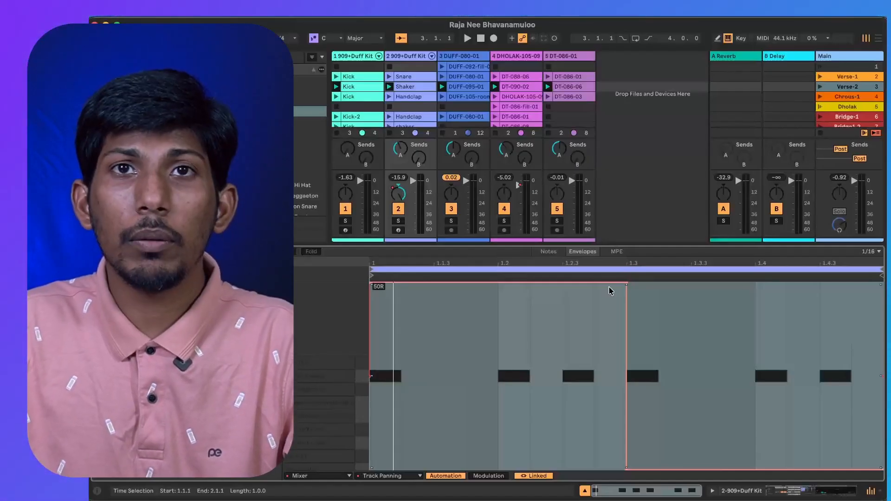
key("space")
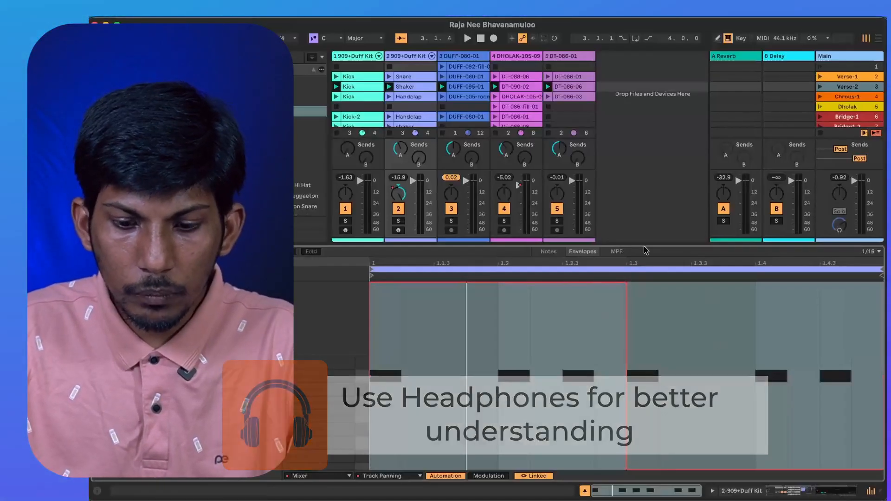
Change the Shaker clip's panning envelope from the square to a sine shape over the full clip and play it.
right_click(496, 330)
left_click(516, 310)
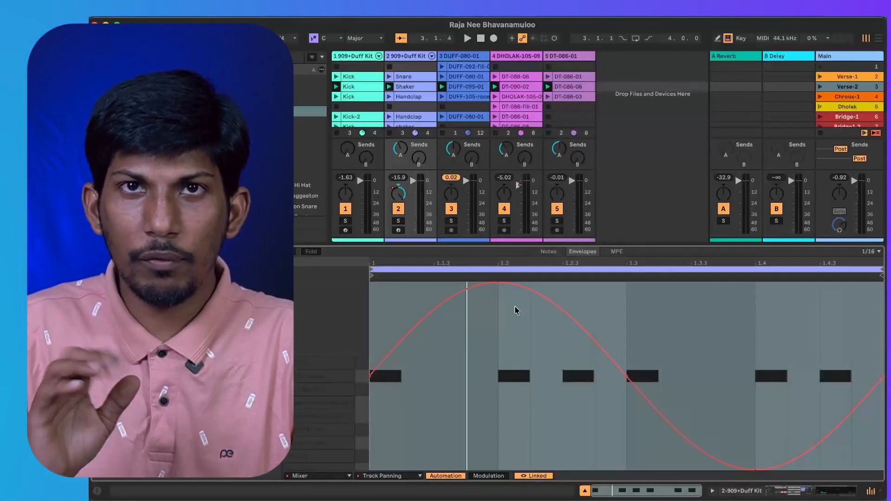
key("space")
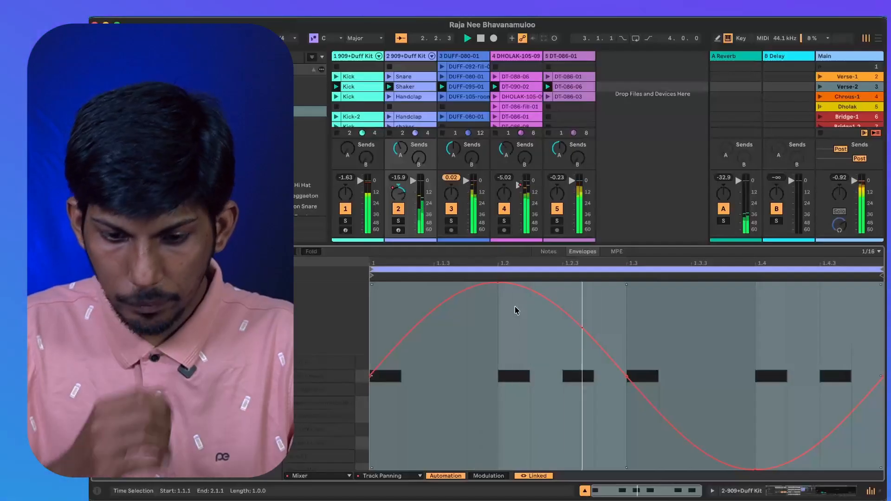
Launch the Chrous-1 scene and insert a sine shape over 1.1.1 to 2.1.1 in its Handclap clip's Track Panning envelope.
left_click(820, 98)
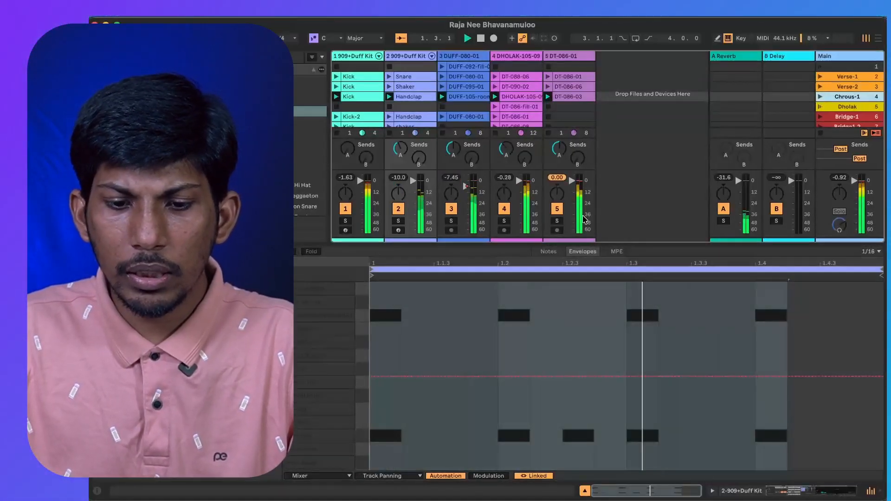
key("space")
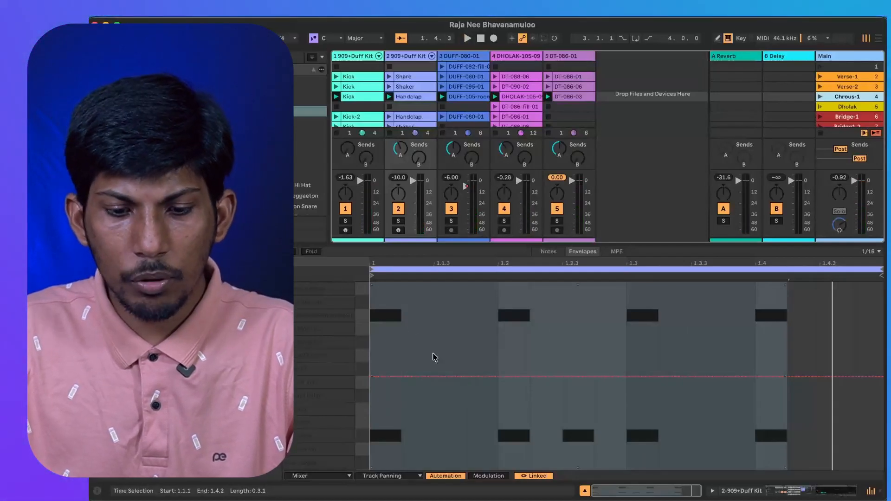
left_click_drag(378, 301, 881, 325)
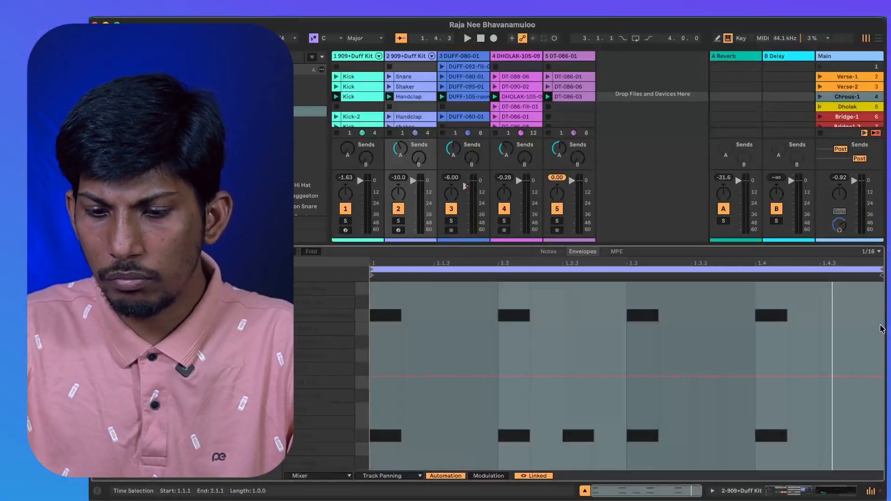
right_click(579, 375)
left_click(594, 358)
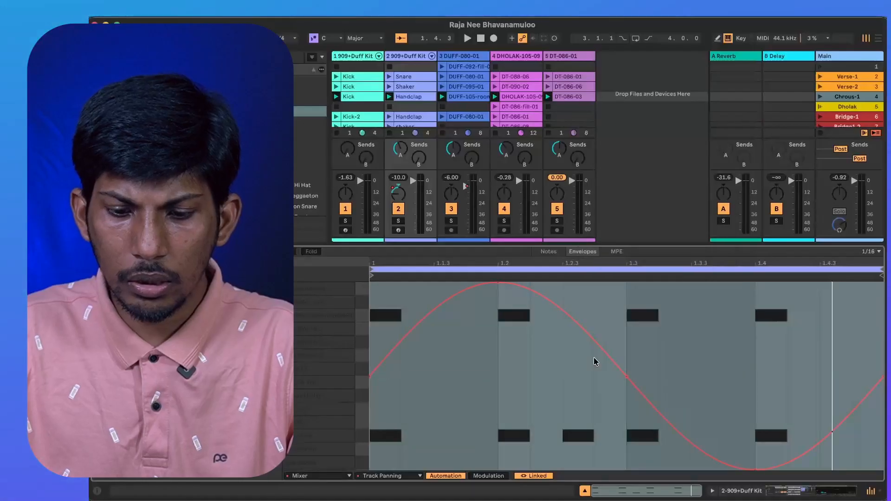
Replace the Handclap clip's sine panning shape with a square shape over the full clip and audition it.
right_click(595, 361)
left_click(723, 347)
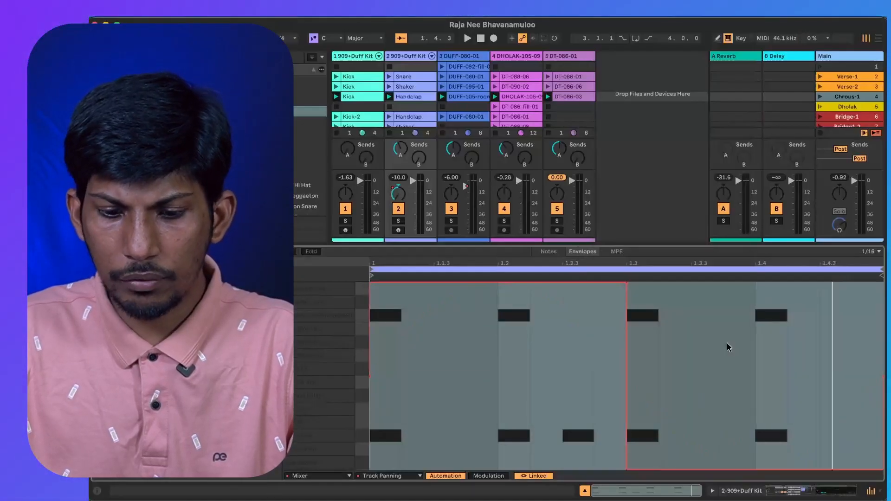
key("space")
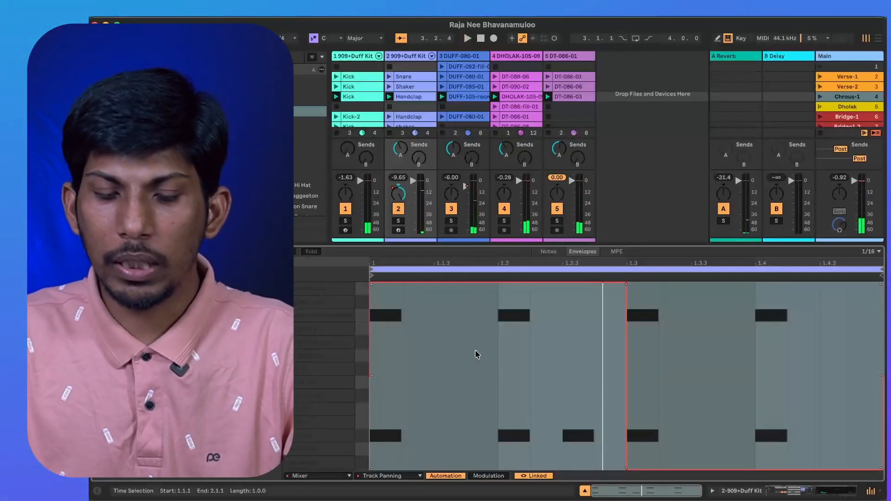
Show Track Volume in the Handclap clip's envelope view, and open the envelopes of the Kick clip in the Chrous-1 scene.
left_click(389, 474)
left_click(390, 437)
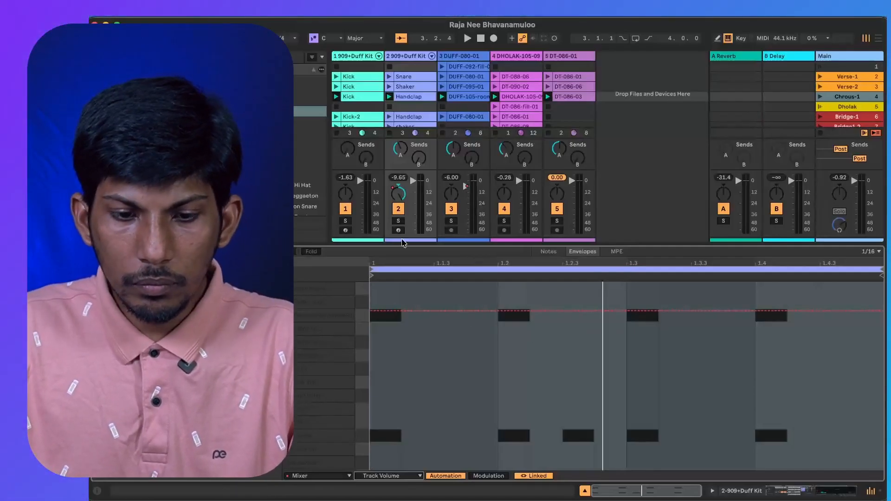
left_click(359, 97)
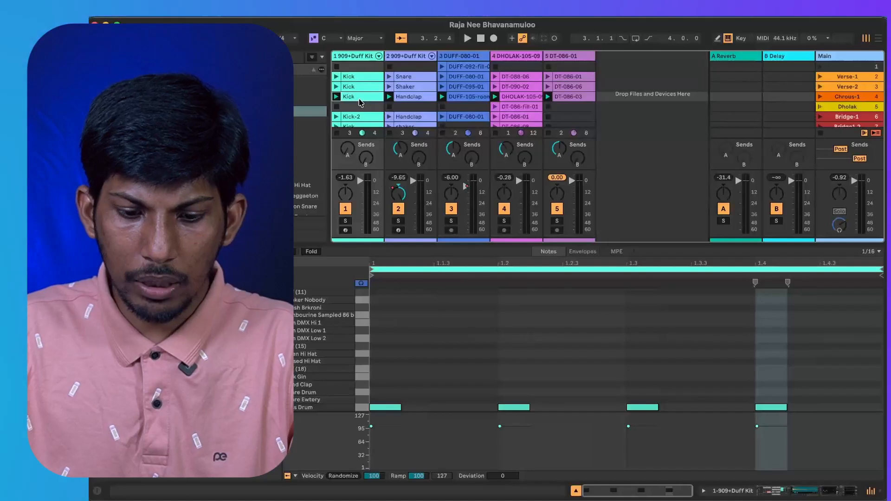
left_click(582, 253)
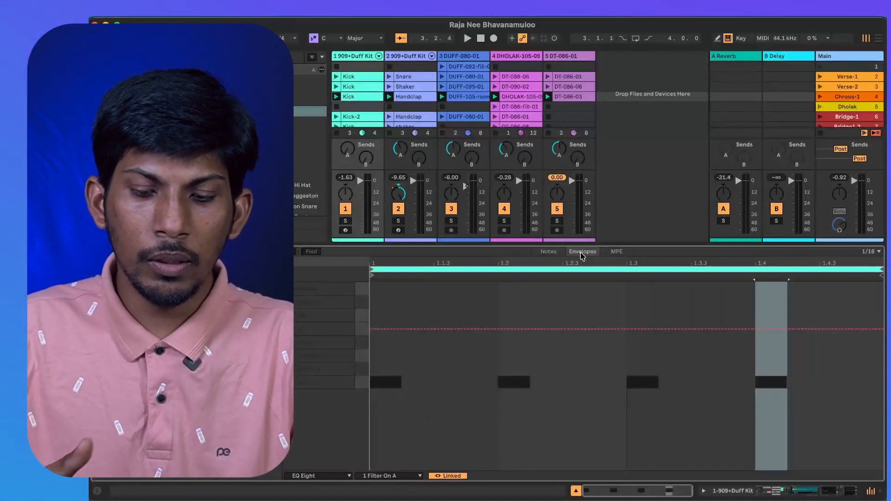
key("space")
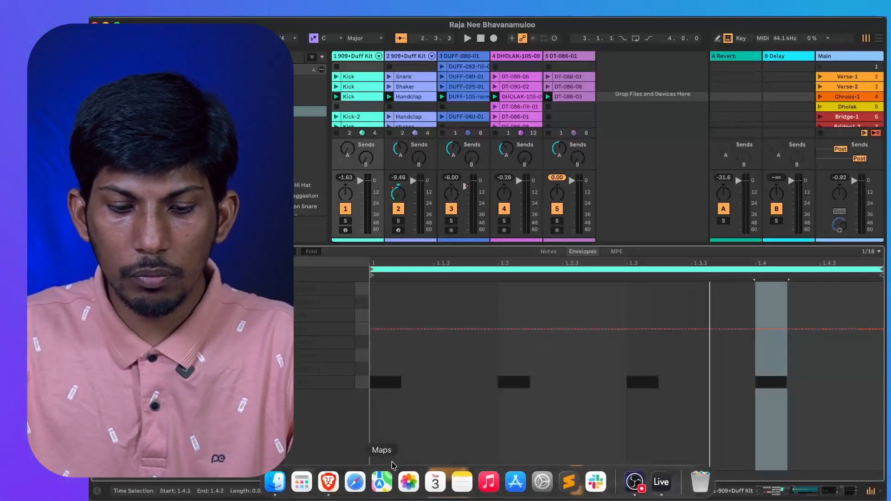
Set the Kick clip's envelope device to Mixer and its control to Track Volume.
left_click(324, 476)
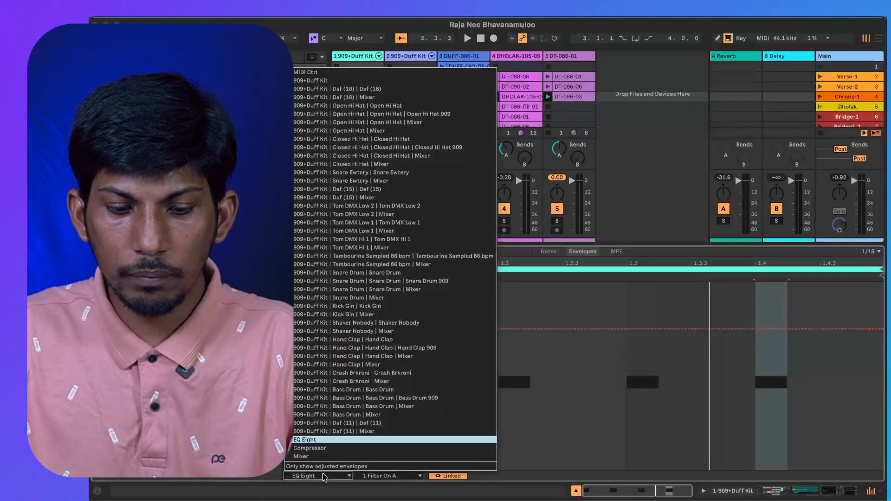
left_click(307, 456)
left_click(377, 473)
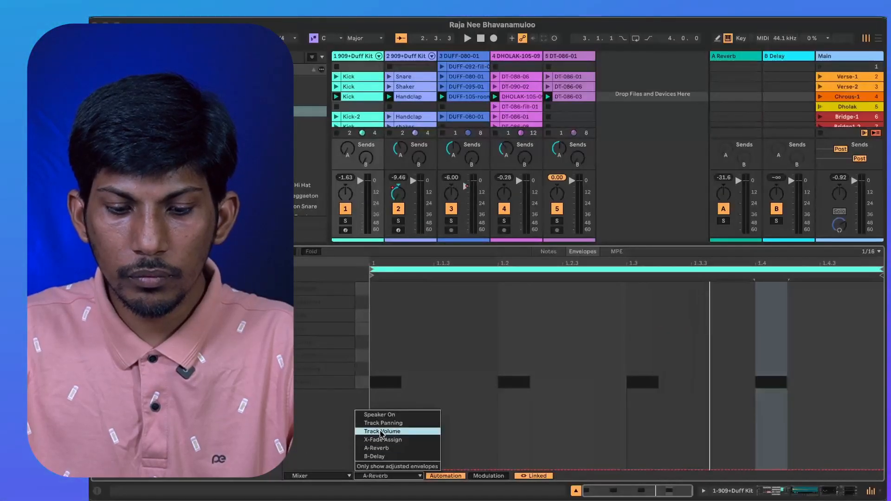
left_click(379, 432)
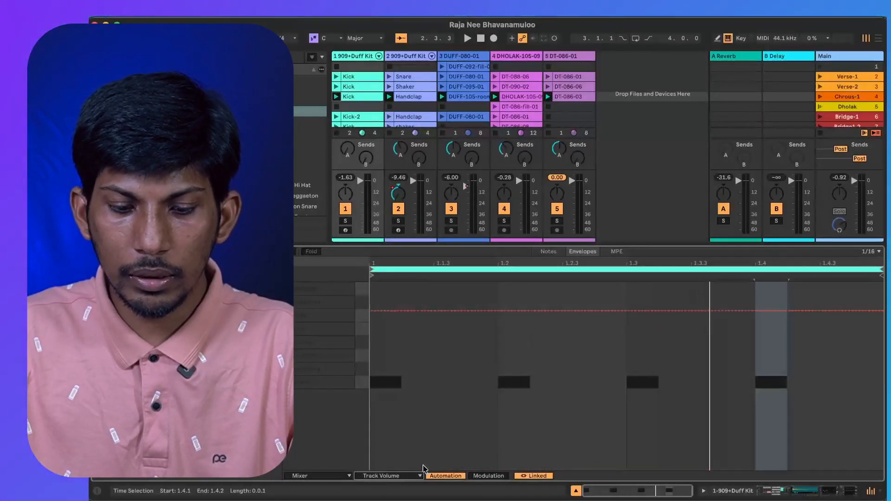
left_click(375, 476)
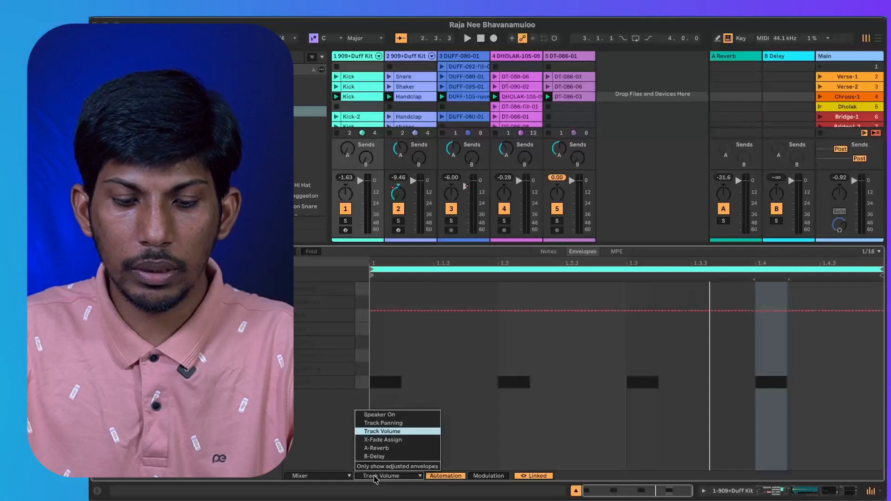
left_click(390, 433)
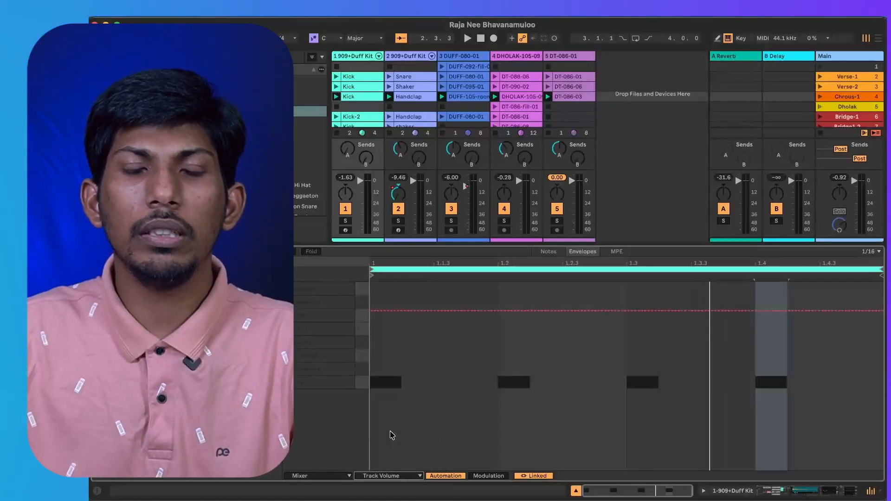
Add a breakpoint between 1.2 and 1.2.3 on the Kick clip's Track Volume envelope, raise it to 1.1 dB, and lower it slightly.
left_click(547, 311)
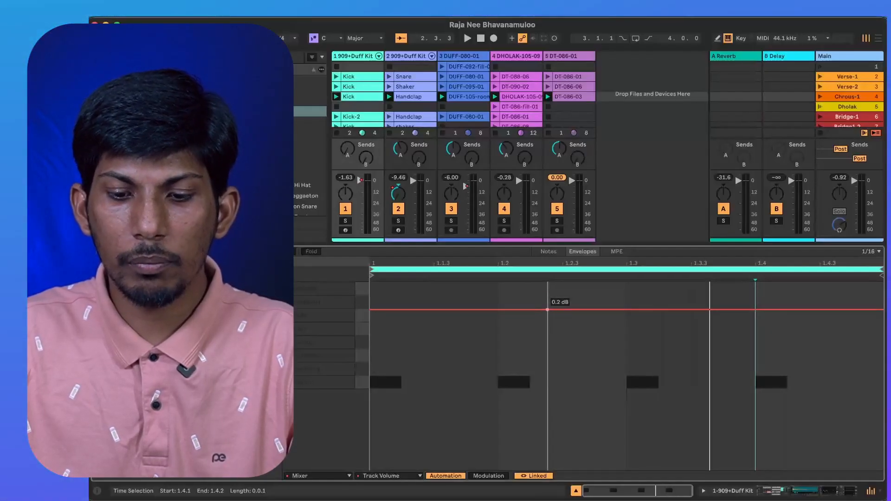
left_click_drag(547, 309, 547, 305)
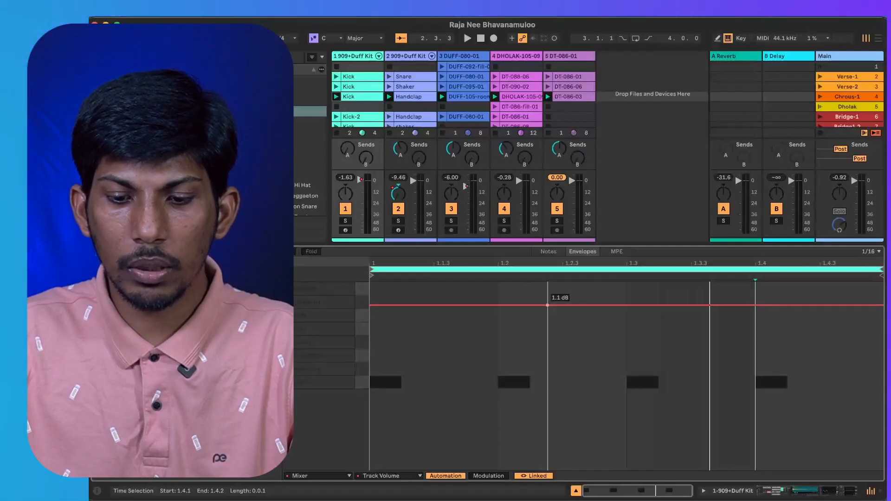
left_click_drag(547, 306, 547, 306)
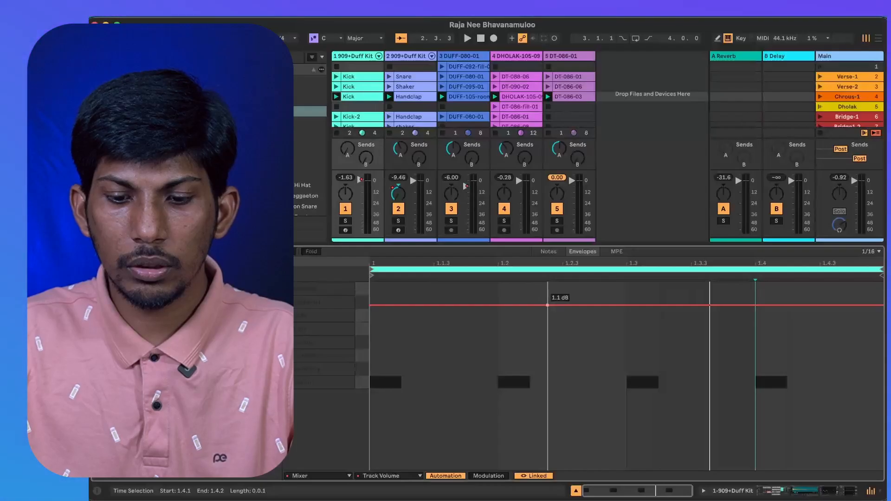
left_click_drag(548, 305, 548, 310)
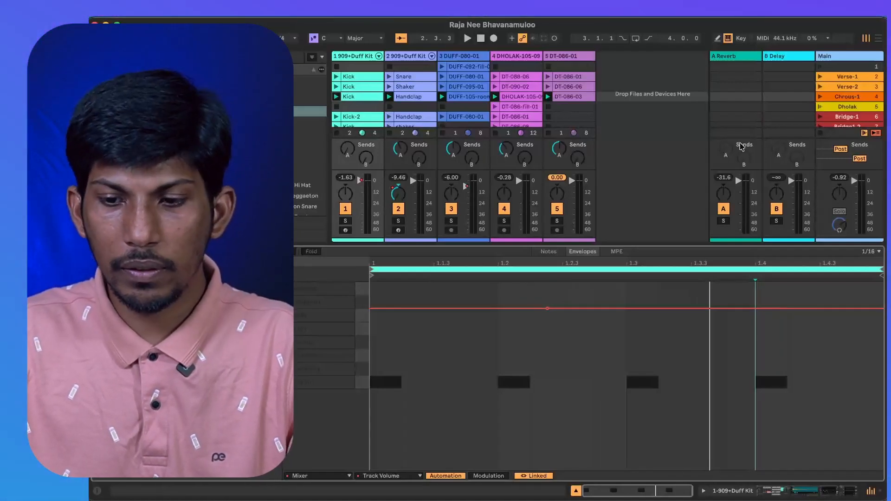
Play the Chrous-1 scene and compare the kick track's sound with its Compressor bypassed and re-enabled.
left_click(820, 97)
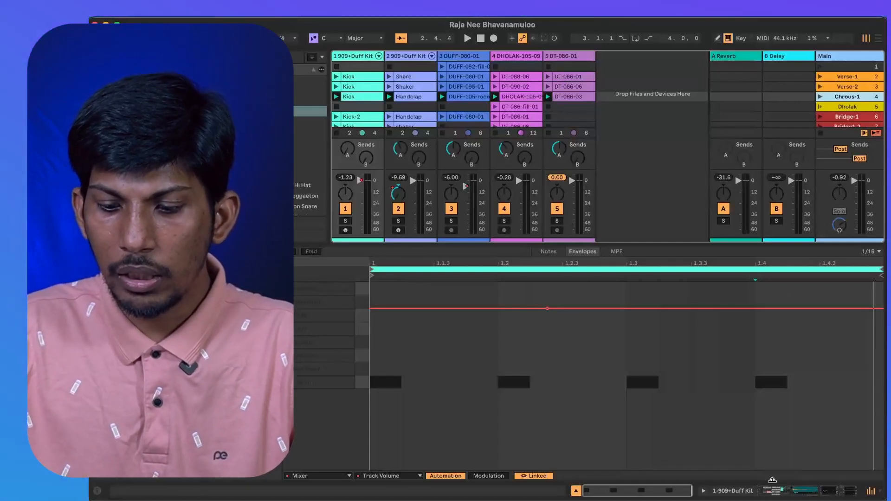
left_click(762, 492)
scroll(683, 414, "right", 10)
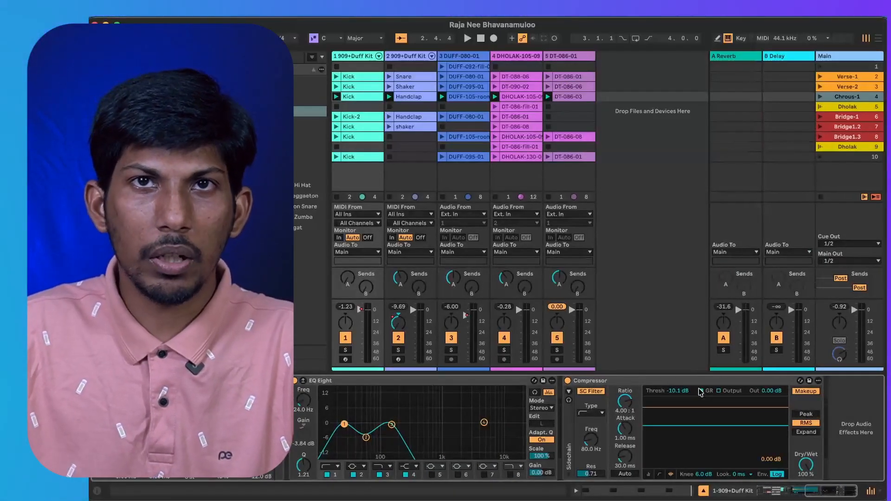
left_click(567, 381)
key("space")
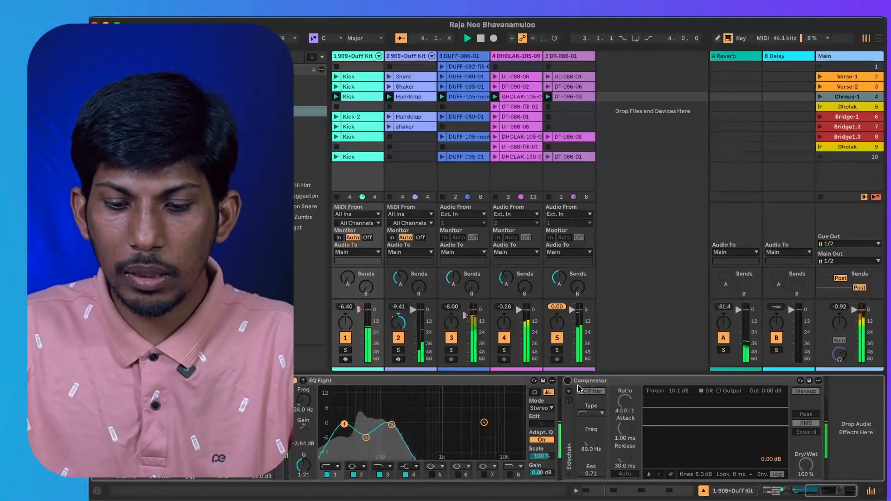
left_click(567, 381)
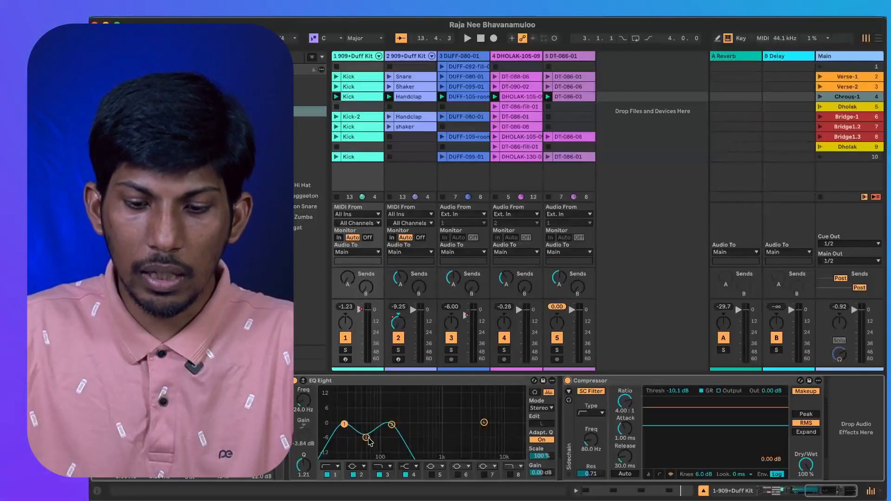
Set the Kick clip's envelope device to Compressor and its control to Threshold.
key("shift+Tab")
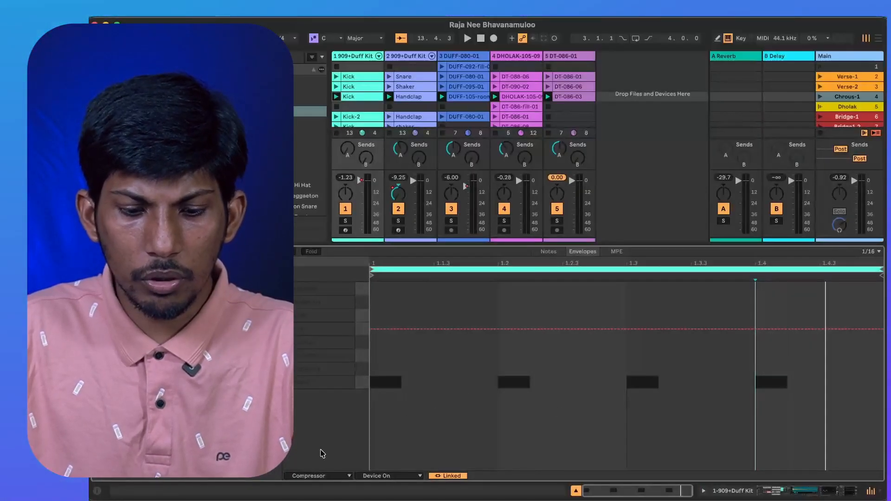
left_click(319, 475)
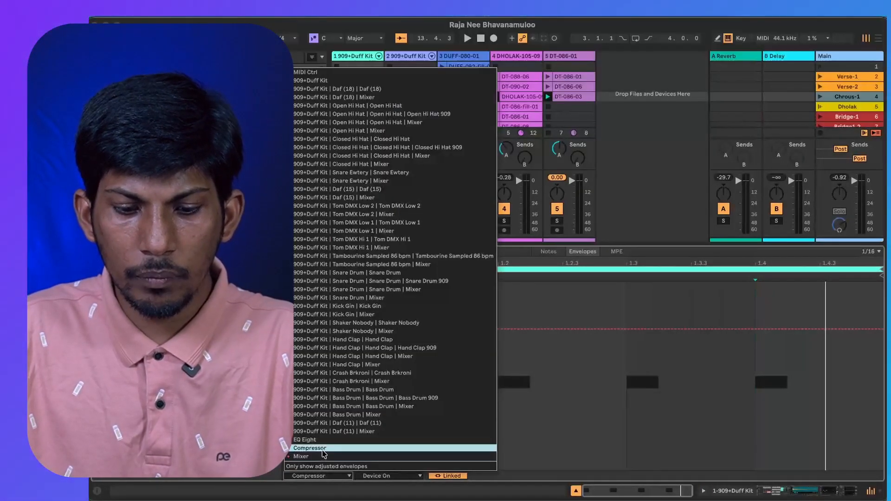
left_click(323, 450)
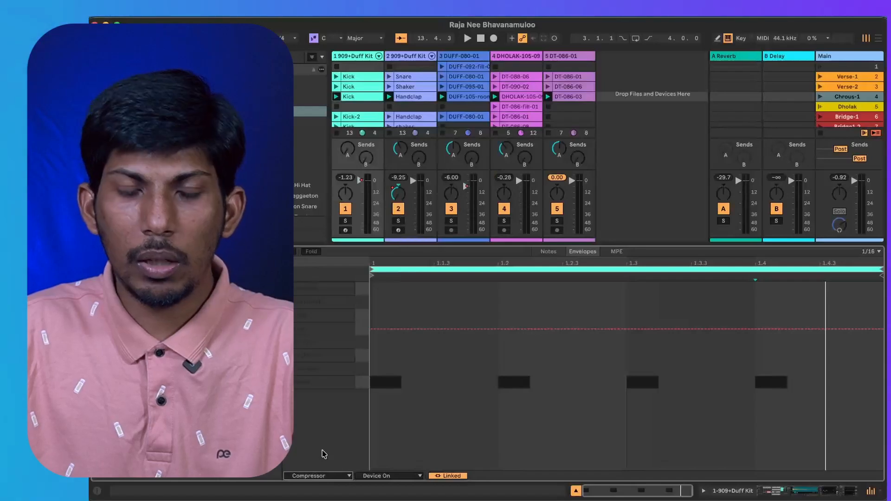
left_click(308, 475)
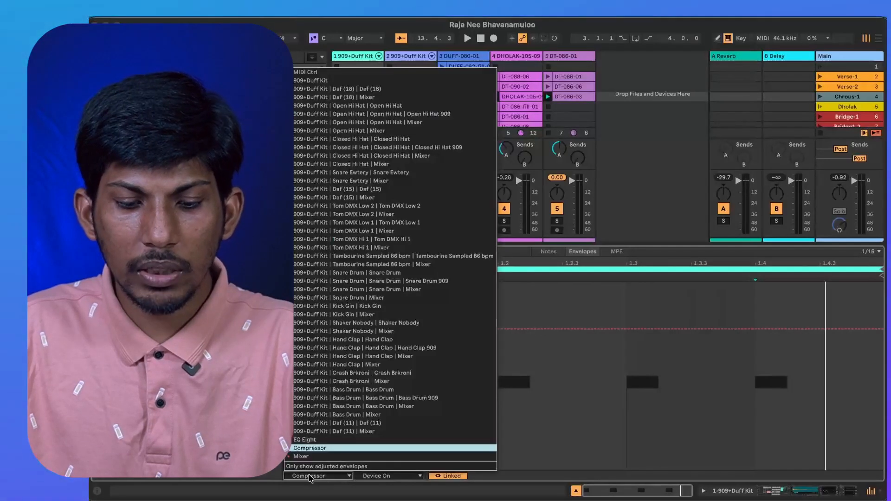
left_click(305, 448)
left_click(394, 476)
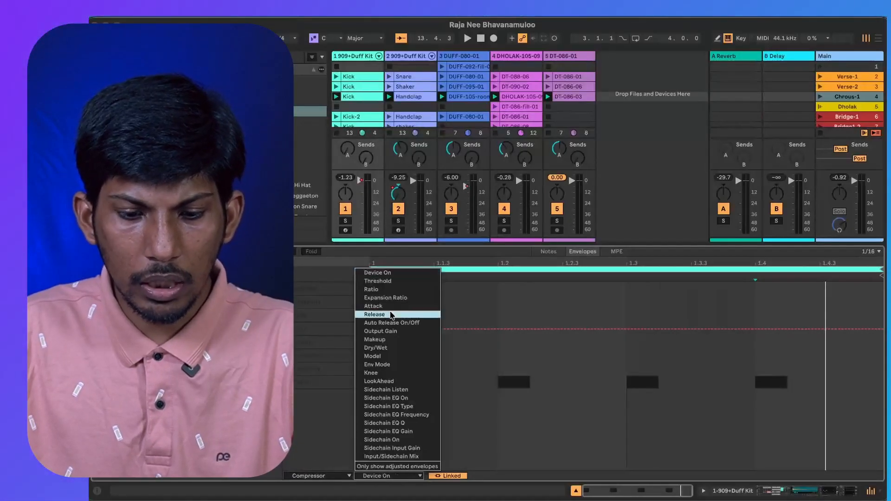
left_click(394, 282)
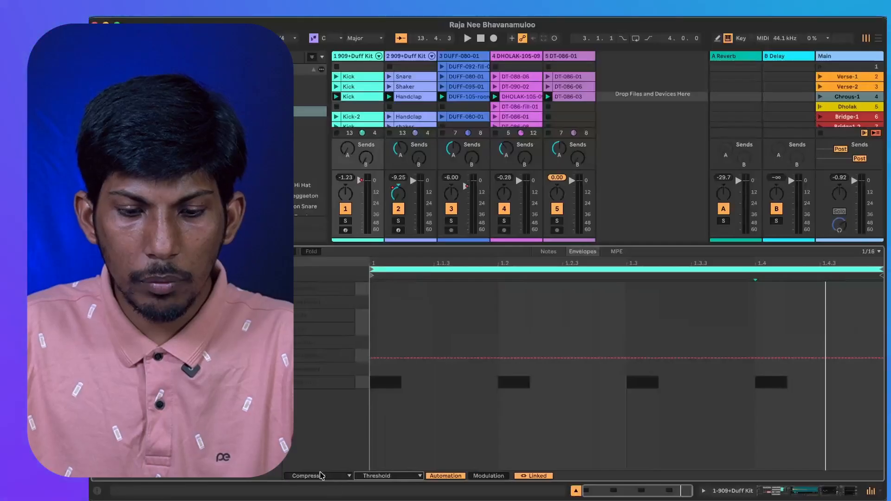
Lower the kick track Compressor's threshold to -11.2 dB and show the Output Gain envelope in the Kick clip.
left_click(755, 490)
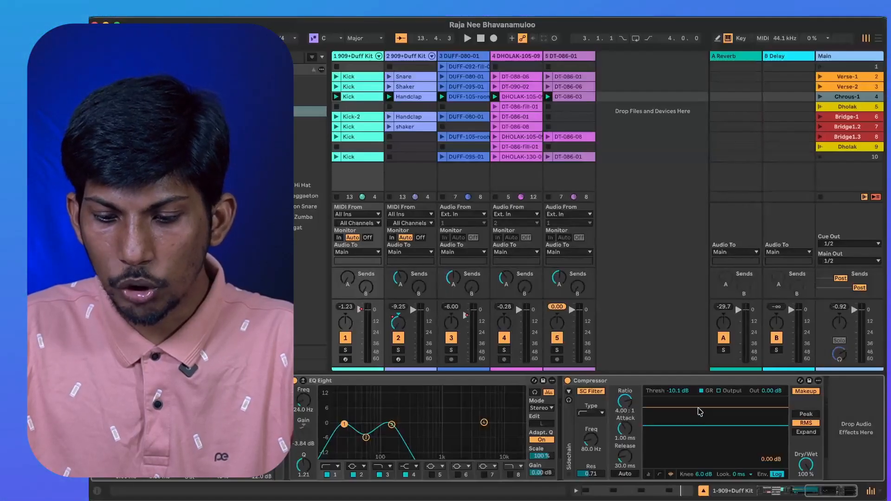
left_click_drag(715, 425, 715, 427)
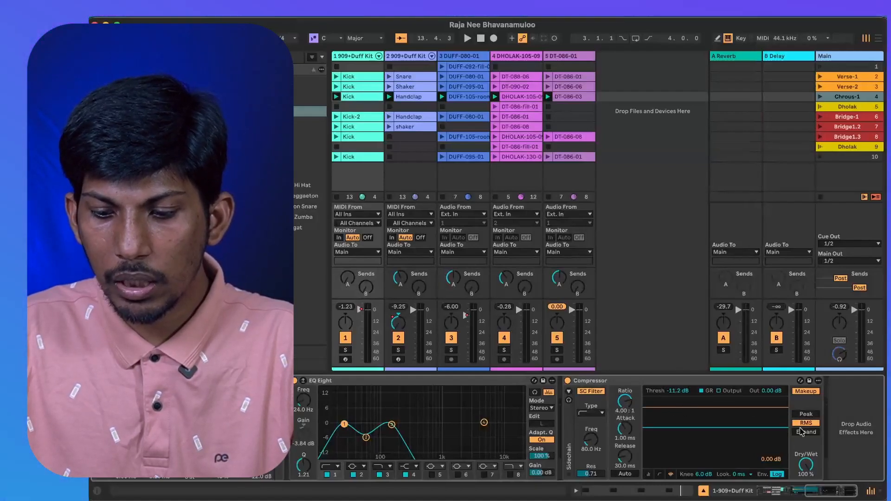
left_click(611, 491)
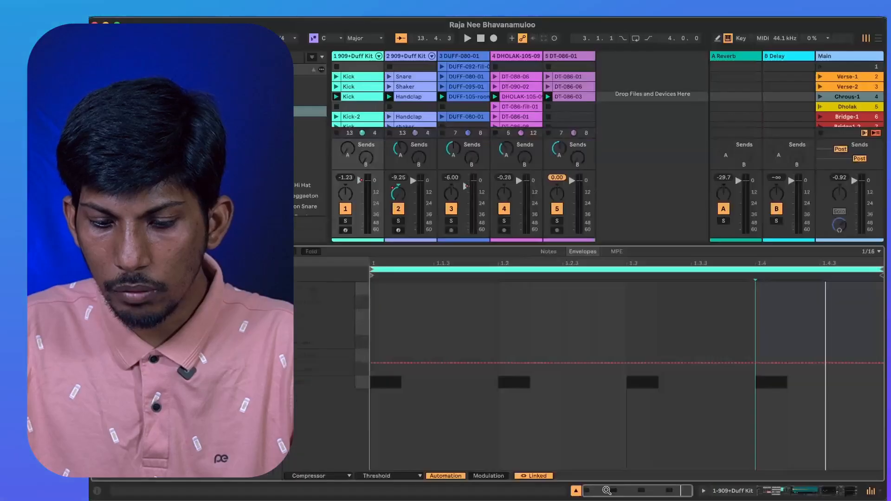
left_click(379, 477)
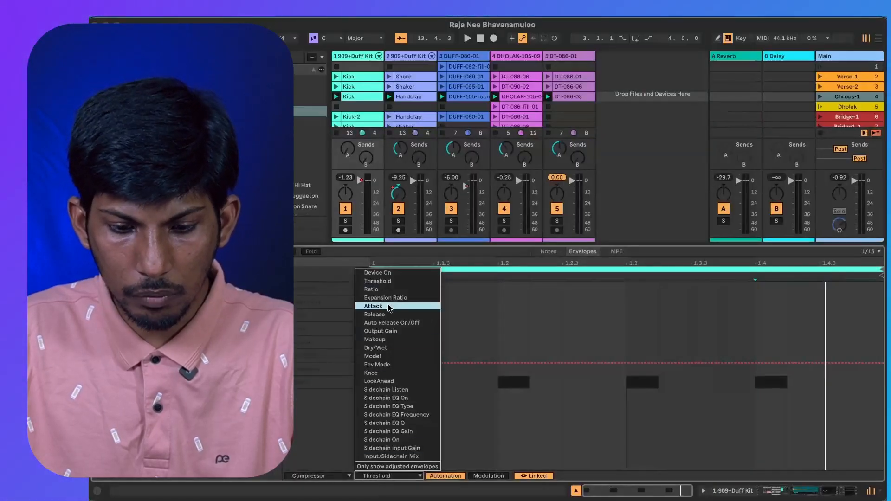
left_click(391, 333)
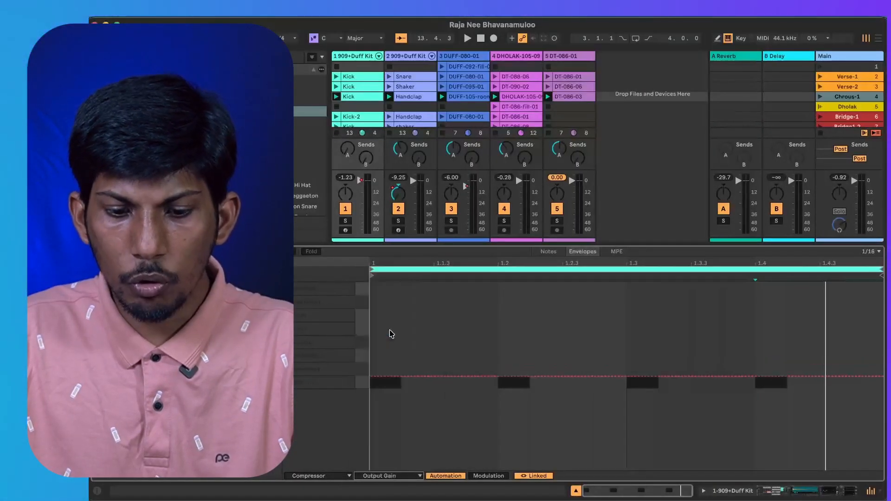
Turn off the Compressor's Makeup and show its Output Gain envelope in the Kick clip again.
left_click(788, 491)
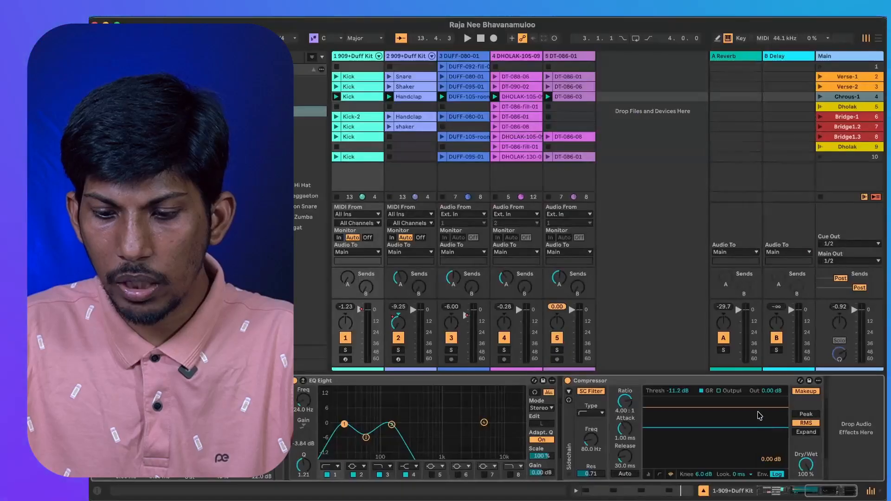
left_click(770, 393)
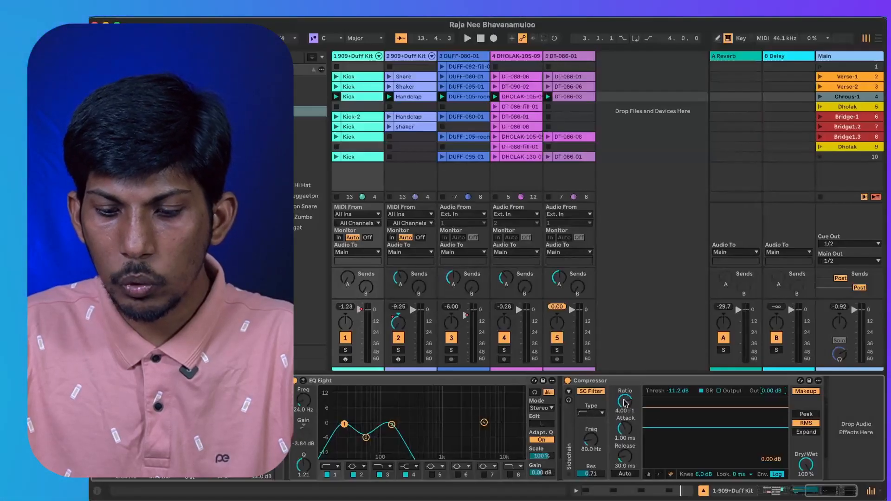
left_click(619, 490)
left_click(389, 476)
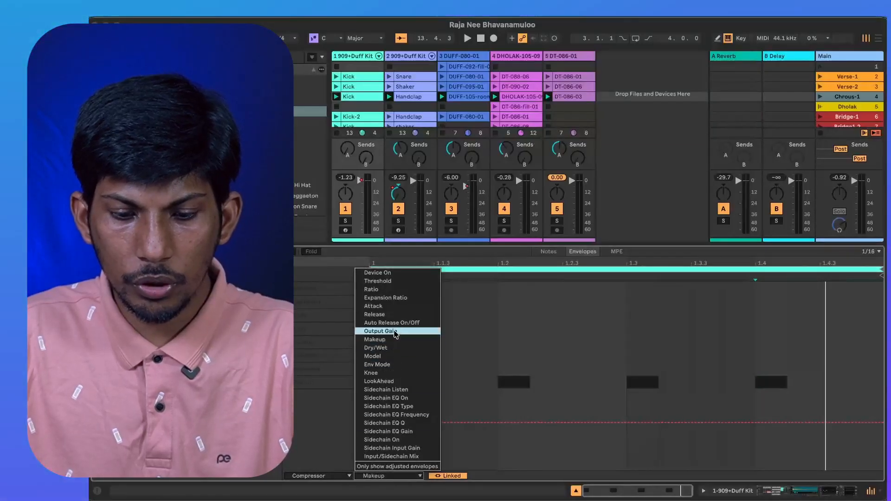
left_click(394, 333)
Add a breakpoint just after 1.2.3 on the Kick clip's Output Gain envelope, raise it to about 3.63 dB, and audition it.
left_click(576, 374)
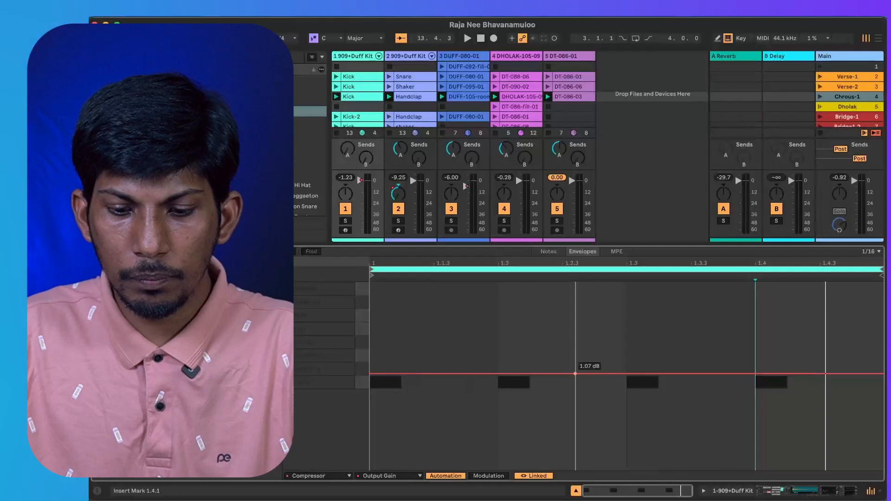
left_click_drag(576, 373, 576, 367)
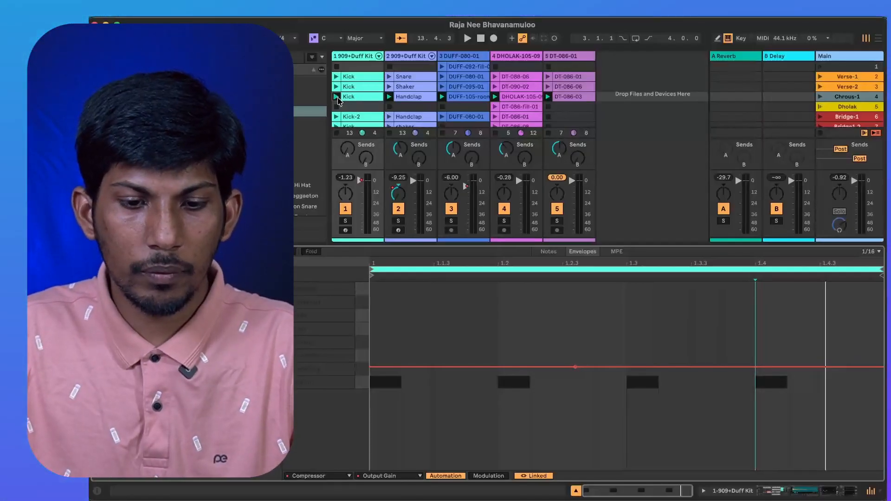
left_click(336, 96)
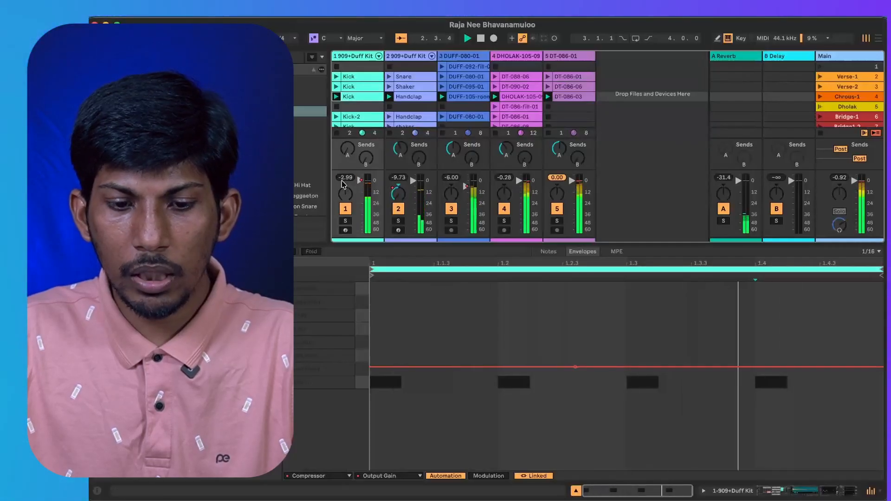
Try overriding the Compressor's automated output gain by raising it to about 10.1 dB, and reset it to 0 dB.
left_click(770, 493)
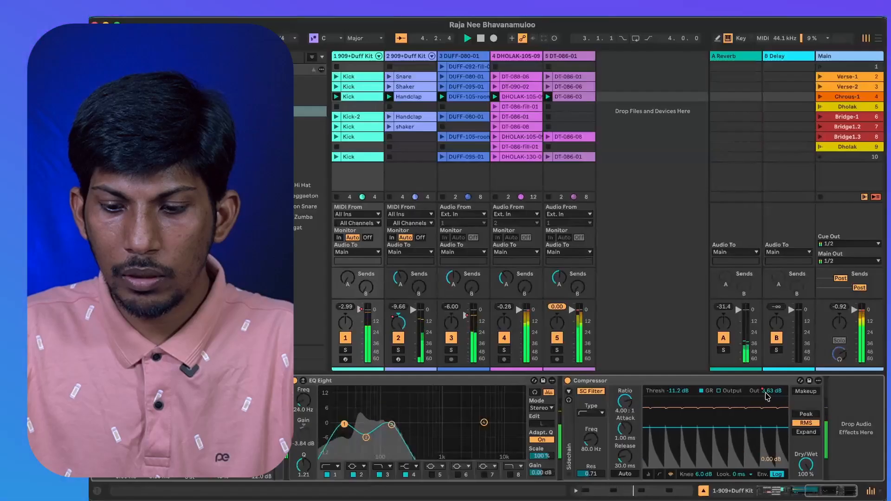
mouse_move(736, 420)
left_mouse_down()
mouse_move(736, 454)
mouse_move(736, 402)
mouse_move(735, 427)
mouse_move(722, 427)
left_mouse_up()
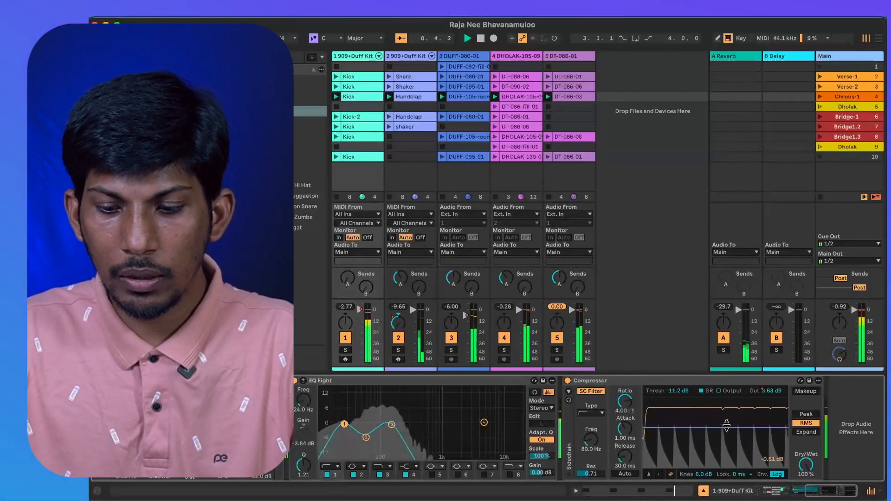
left_click_drag(771, 391, 771, 370)
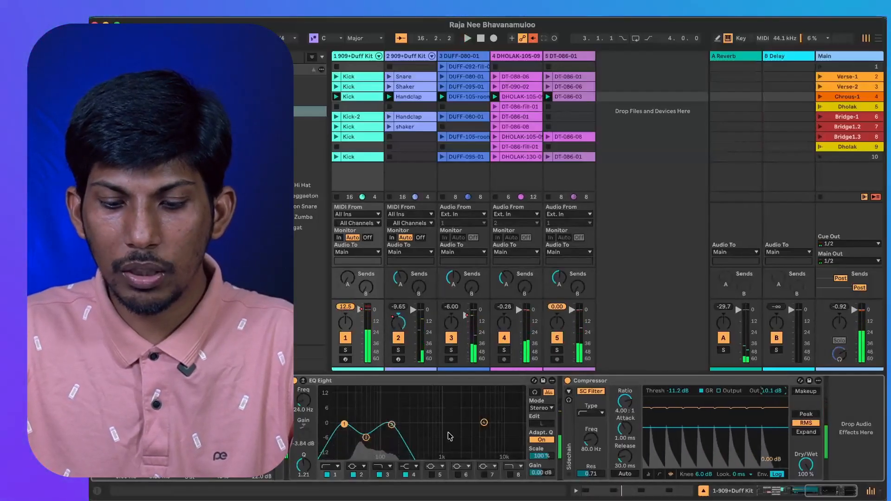
left_click(604, 490)
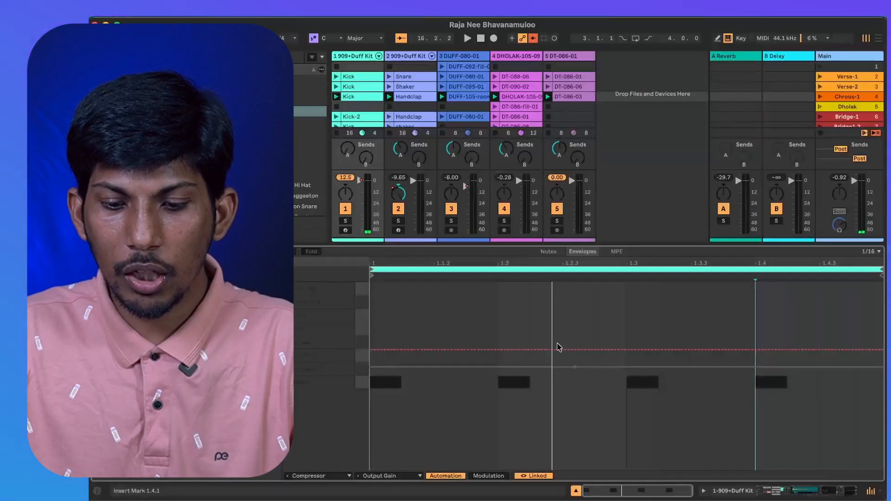
left_click(534, 352)
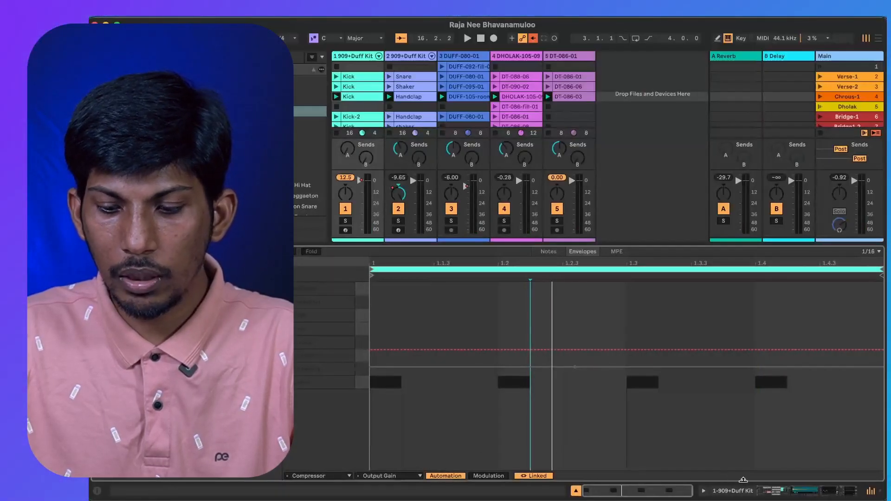
left_click(736, 490)
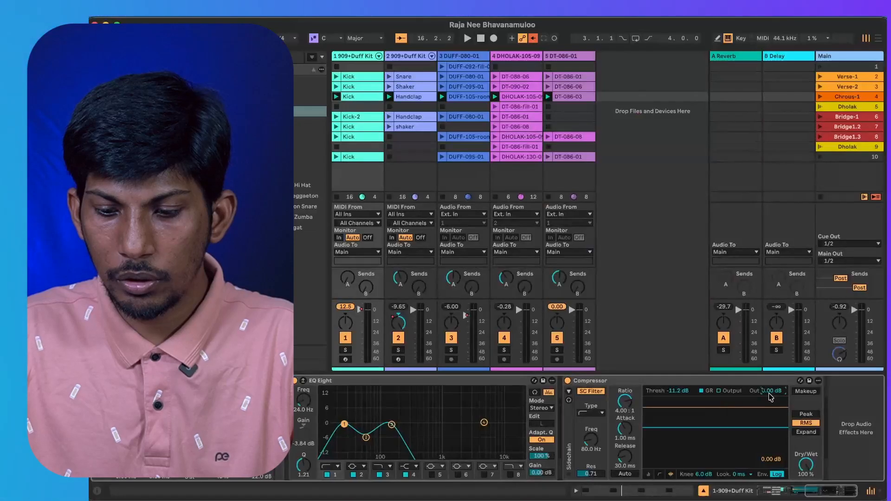
Replace the breakpoint just after 1.2.3 on the Output Gain envelope, raising it in stages while auditioning the Chrous-1 scene.
left_click(613, 490)
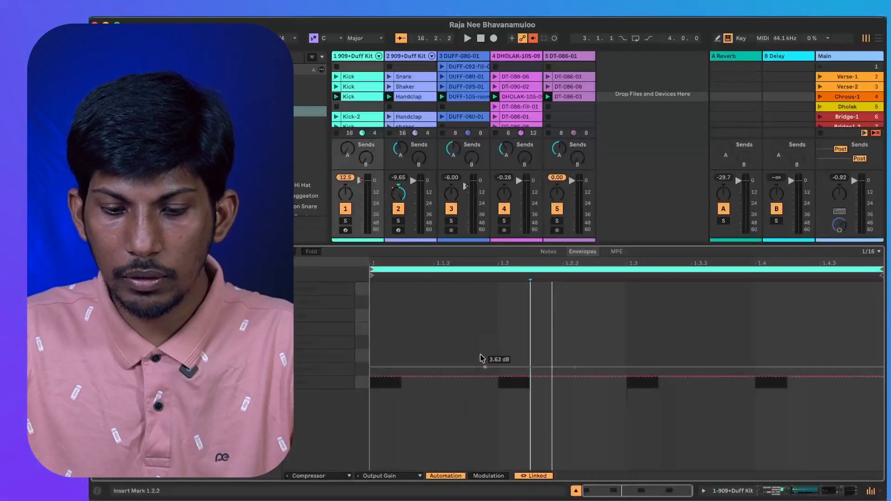
left_click(575, 367)
left_click_drag(573, 376, 572, 361)
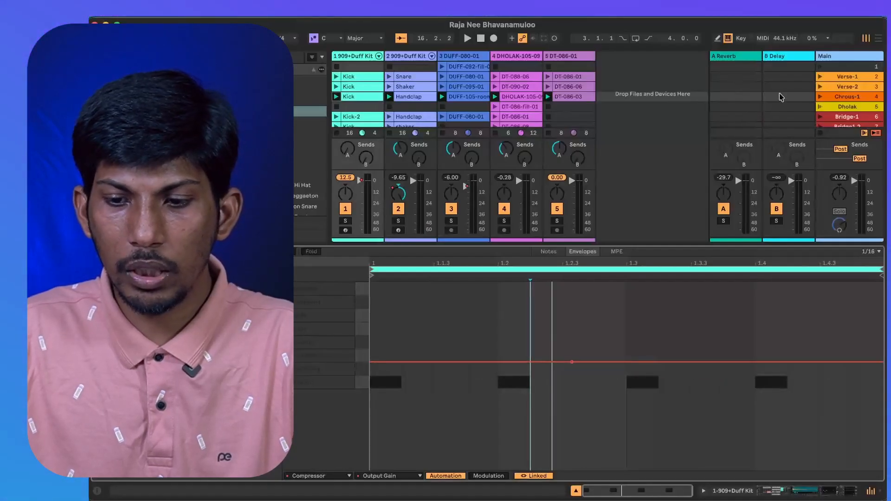
left_click(820, 97)
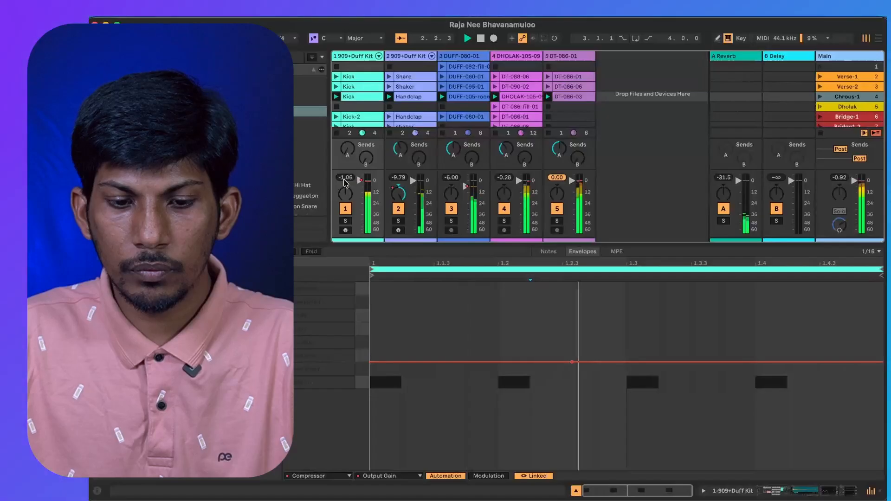
left_click(571, 363)
left_click_drag(572, 362, 571, 358)
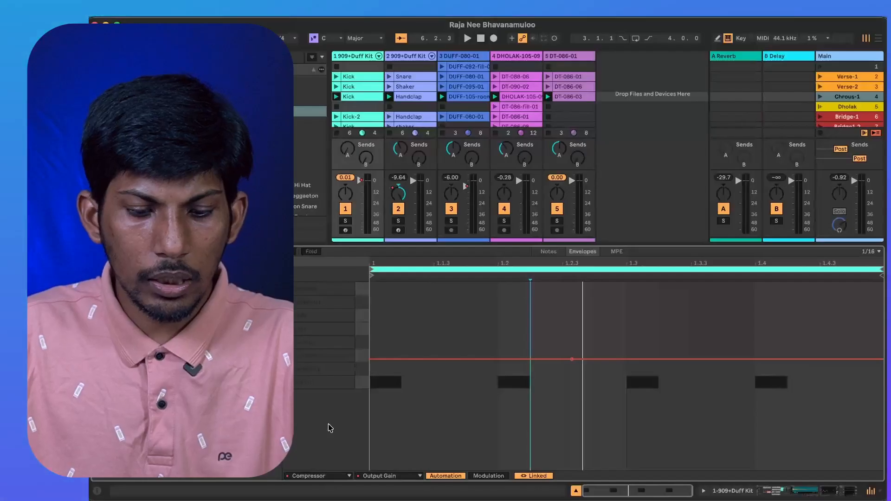
Play the Verse-2 scene followed by the Chrous-1 scene to compare the kick level between them.
left_click(318, 476)
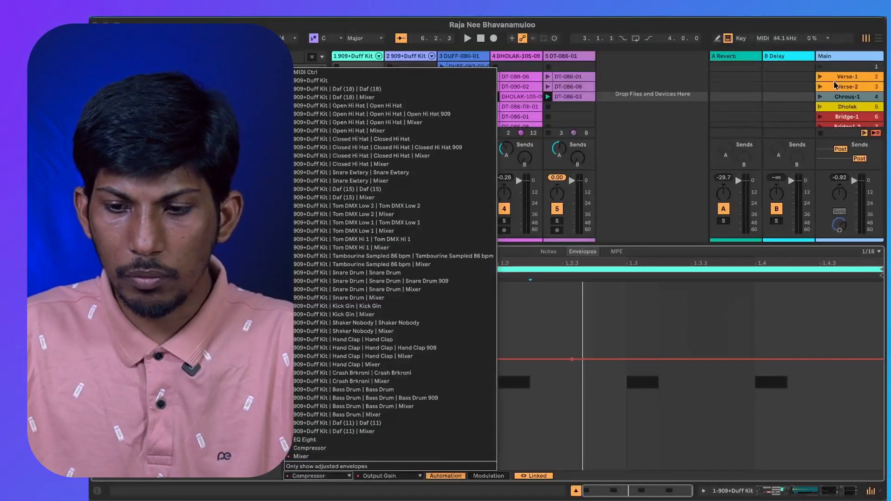
left_click(815, 92)
left_click(820, 88)
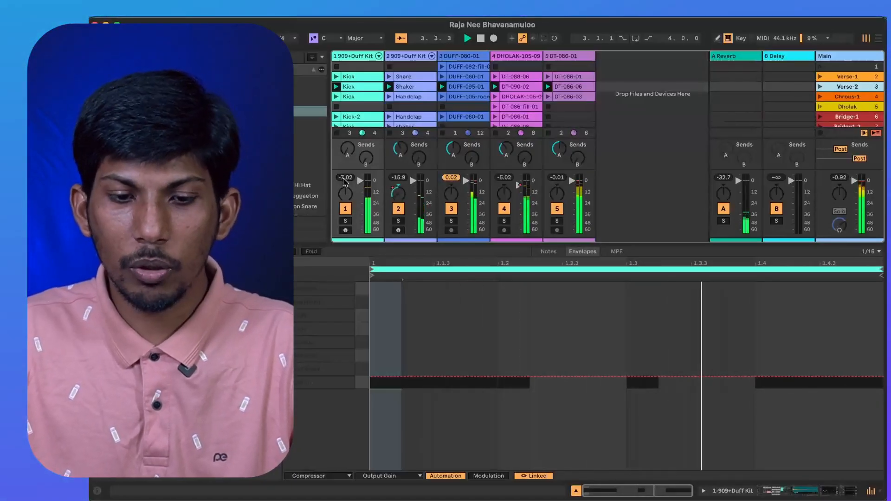
left_click(819, 96)
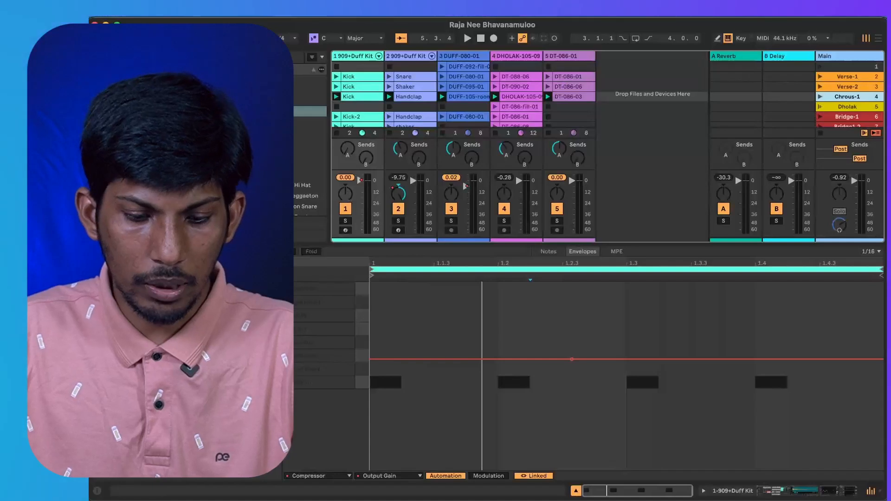
Set the Chrous-1 Kick clip's envelope device to EQ Eight.
left_click(324, 474)
left_click(319, 446)
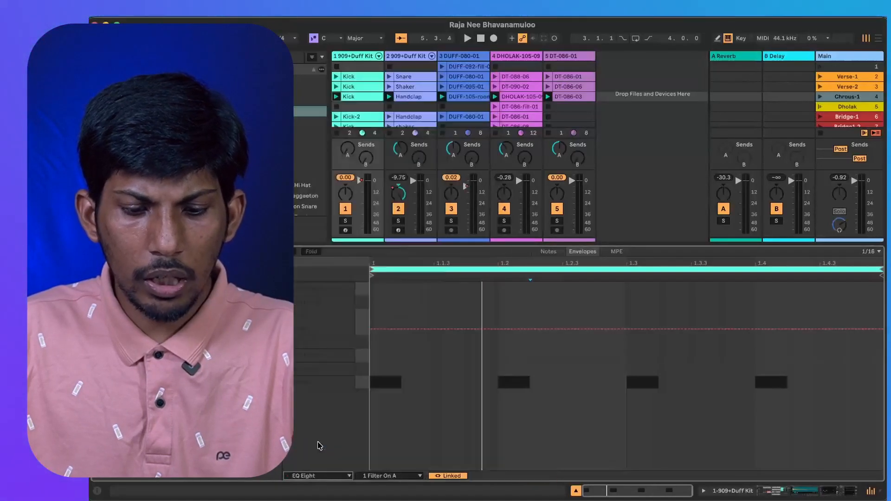
Set the Chrous-1 Kick clip's EQ Eight envelope parameter to 1 Gain A, checking the bands in the device chain.
left_click(389, 476)
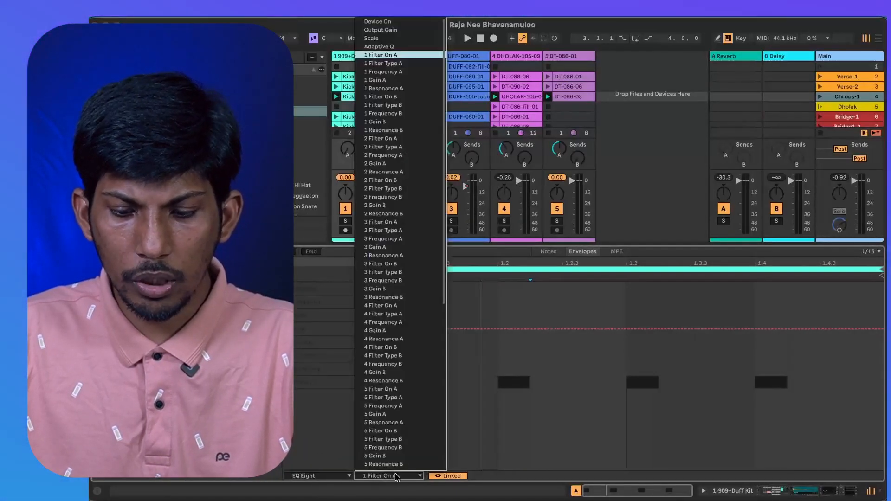
left_click(767, 492)
left_click(766, 491)
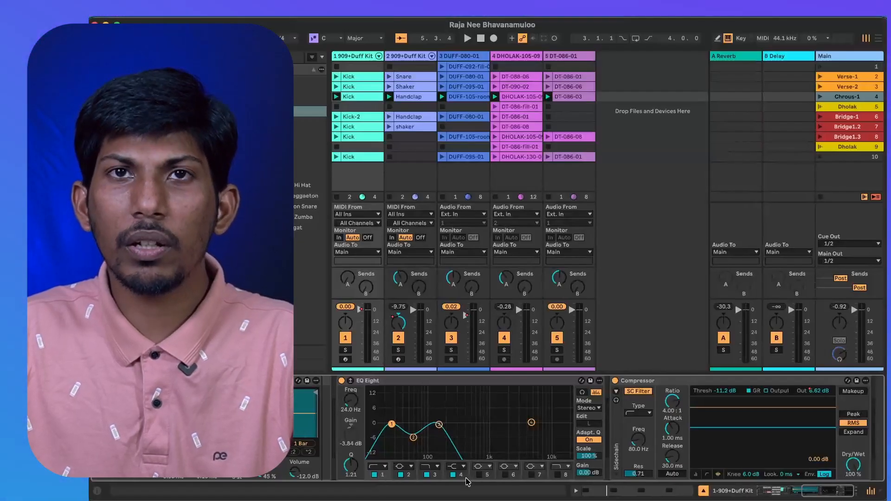
left_click(609, 489)
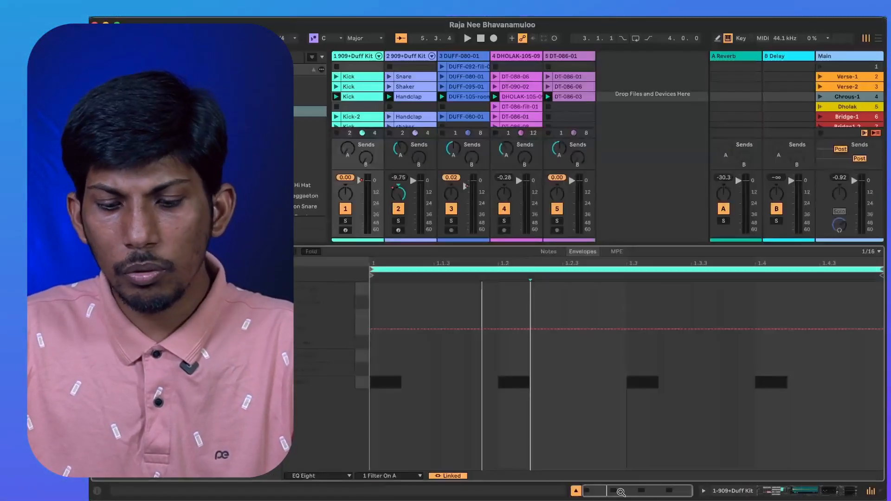
left_click(384, 478)
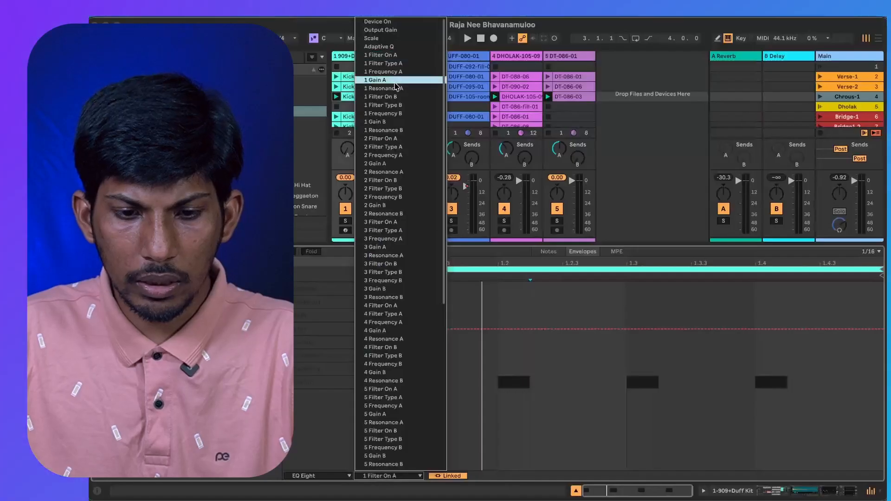
left_click(401, 55)
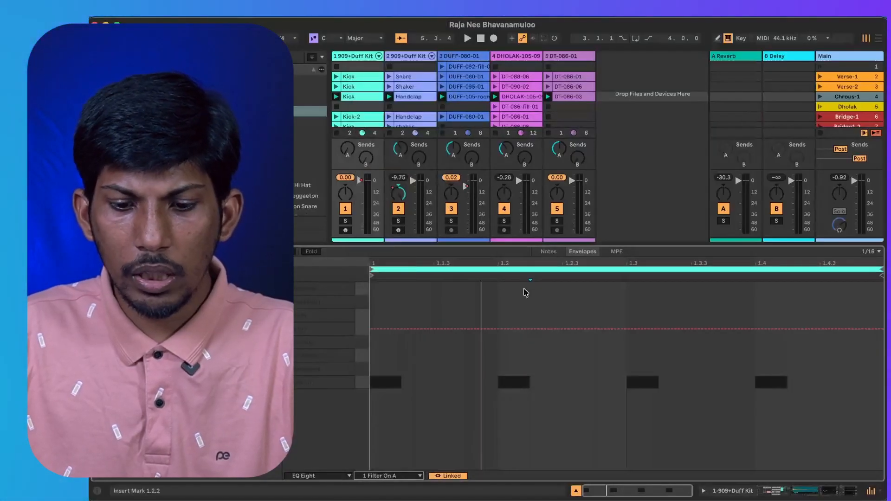
left_click(392, 477)
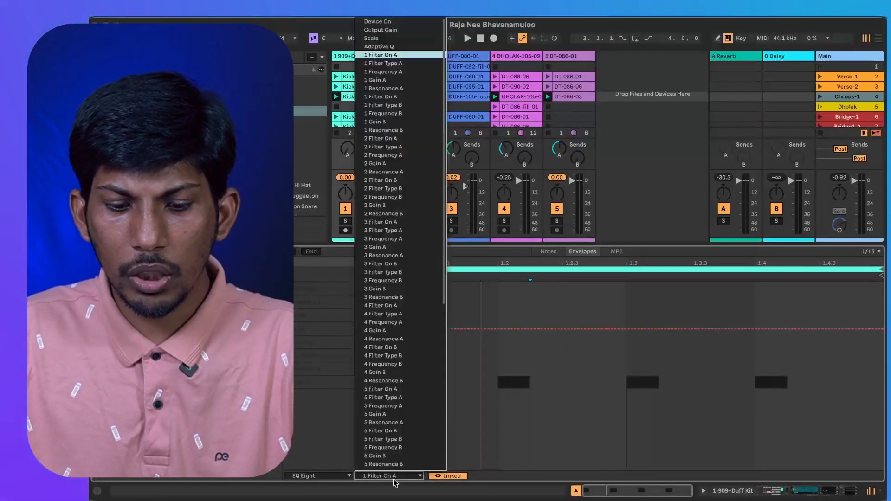
left_click(398, 80)
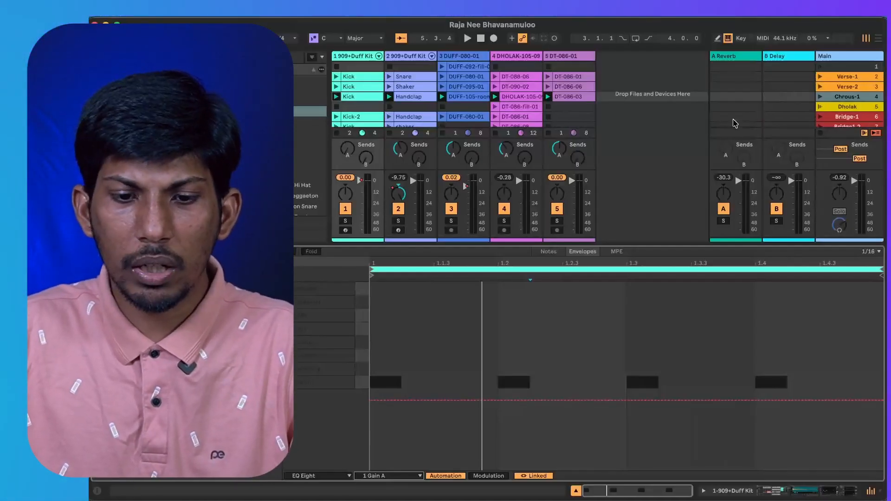
Audition the Bridge-1 scene and set its Handclap clip's envelope to Track Panning.
left_click(404, 118)
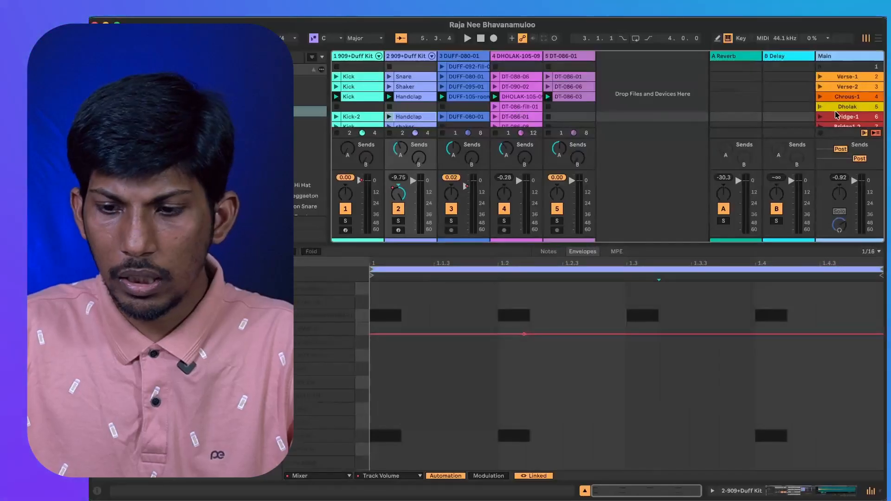
left_click(820, 117)
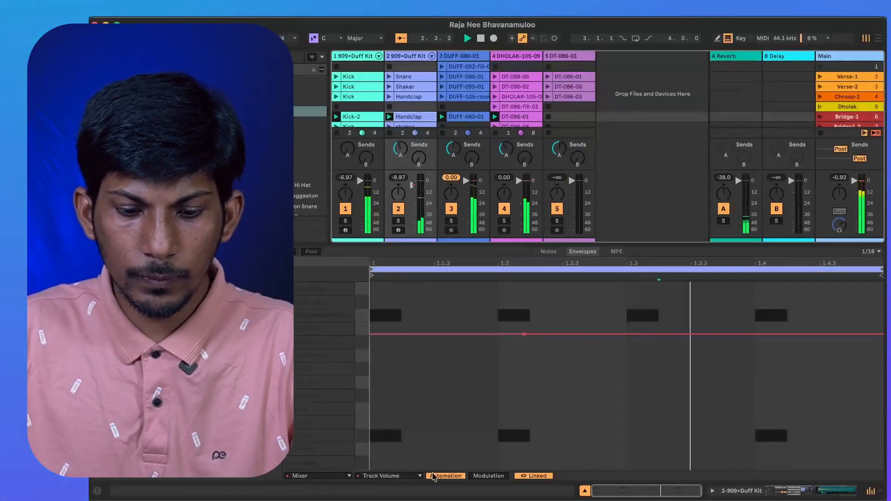
left_click(392, 477)
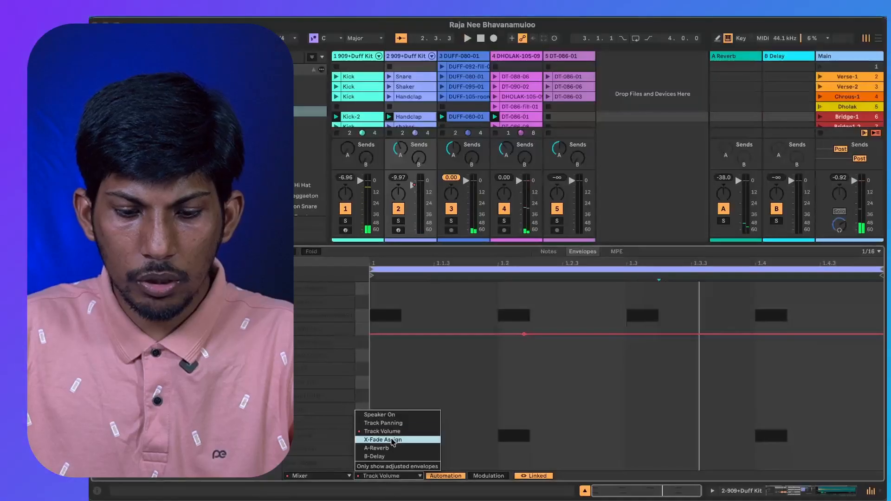
left_click(394, 423)
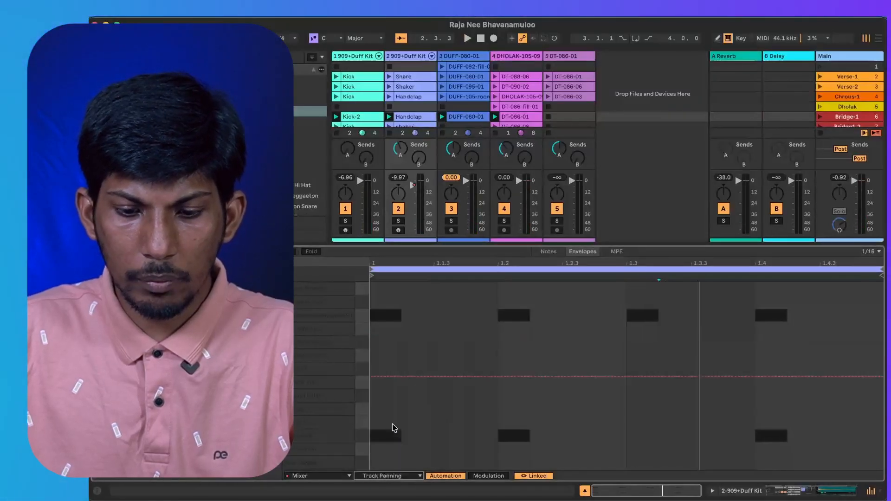
Insert a triangle shape across the whole bar of the Bridge-1 Handclap clip's Track Panning envelope and audition it.
left_click_drag(371, 298, 882, 304)
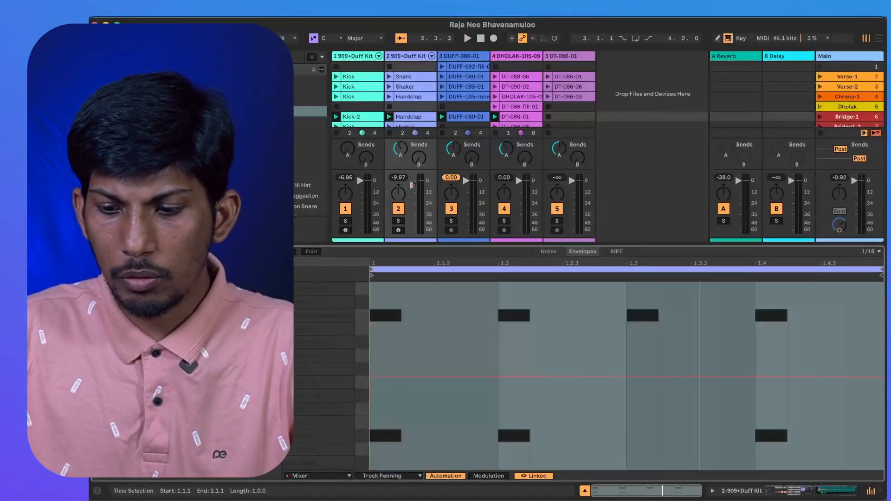
right_click(606, 321)
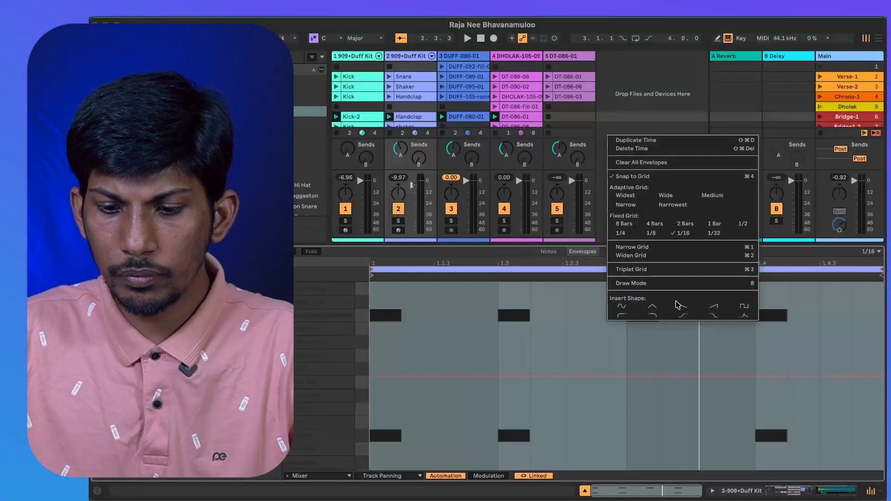
left_click(652, 307)
key("space")
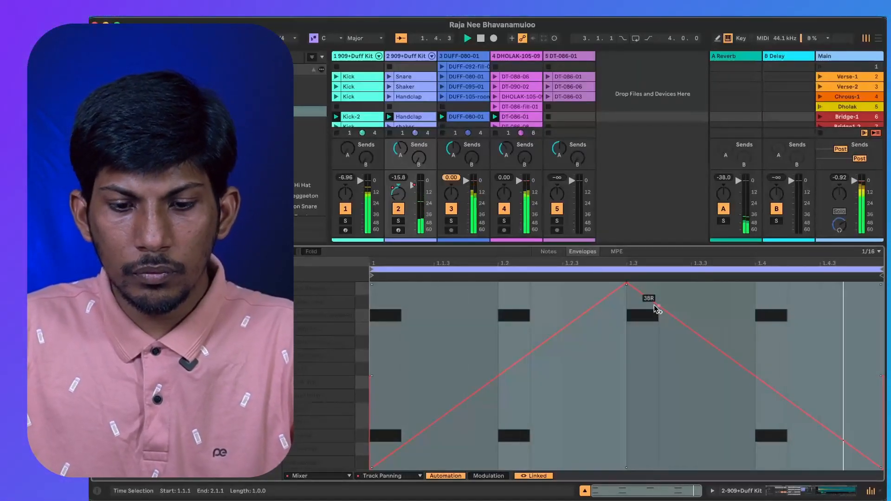
Insert a square shape across the whole bar of the Bridge1.2 shaker clip's Track Panning envelope and play the Bridge1.2 scene.
scroll(409, 109, "down", 2)
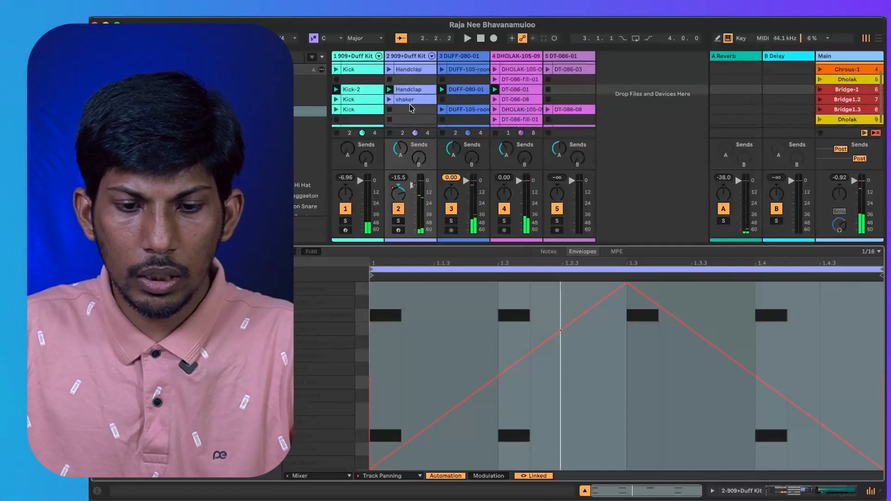
left_click(410, 101)
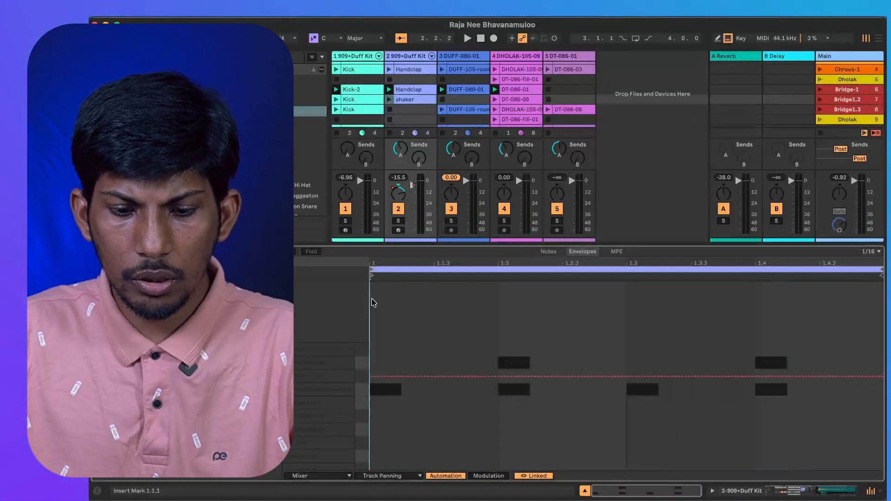
left_click_drag(372, 302, 883, 316)
right_click(722, 341)
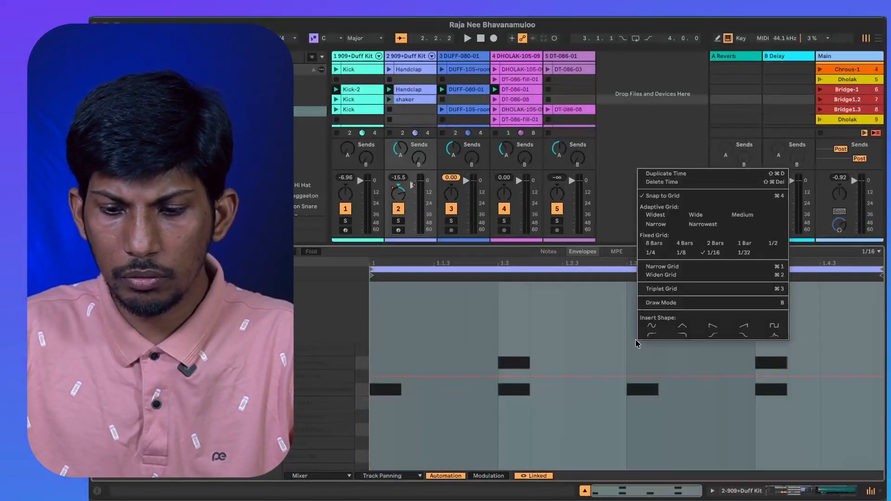
left_click(772, 328)
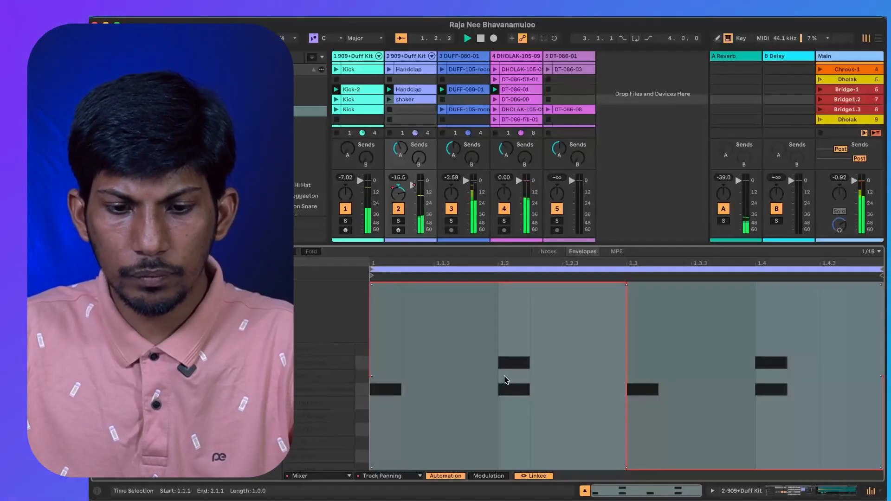
left_click(820, 99)
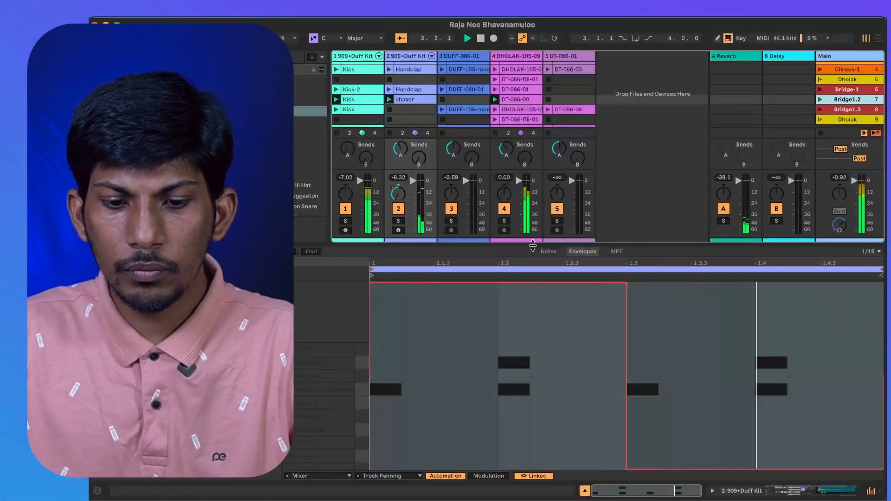
Return to the first scenes and play the Verse-1 scene.
scroll(428, 108, "down", 1)
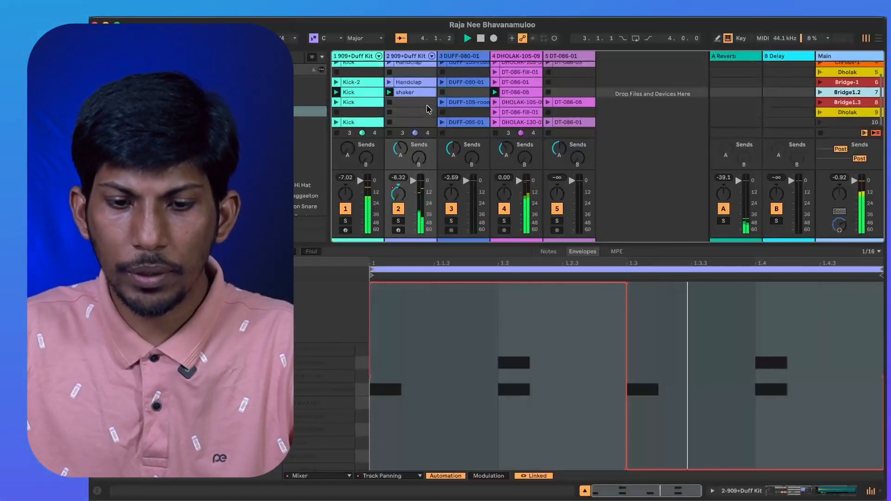
scroll(518, 115, "up", 4)
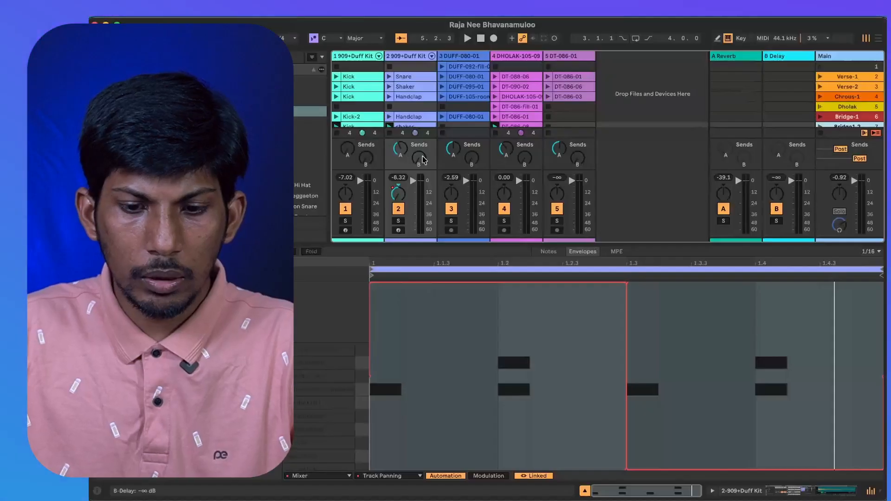
left_click(820, 66)
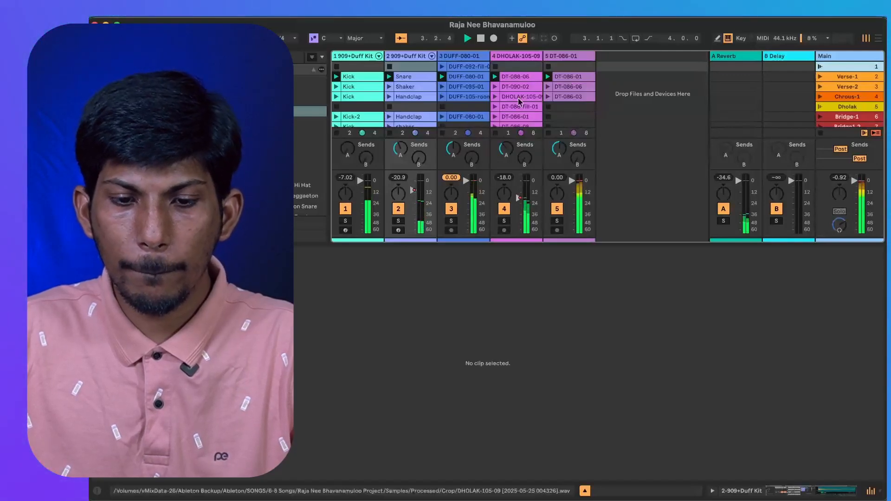
Open the Verse-1 Snare clip and check which devices its envelope can automate.
left_click(406, 77)
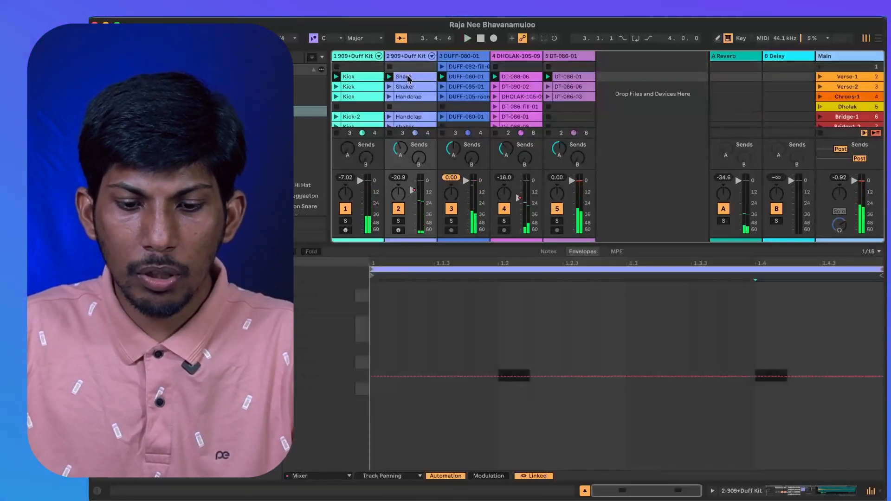
left_click(383, 476)
left_click(324, 476)
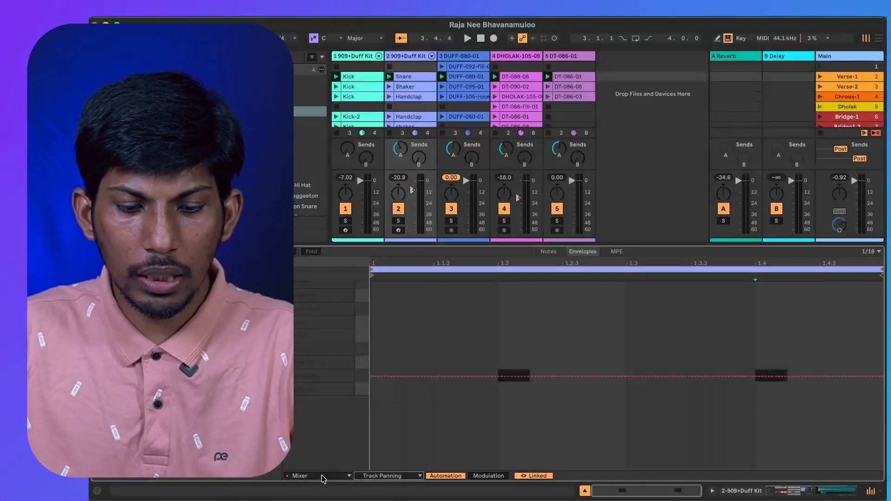
left_click(322, 476)
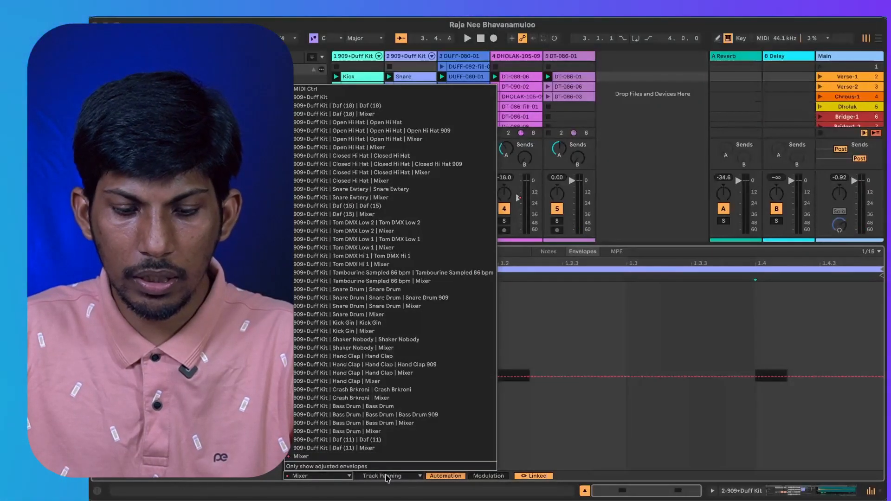
left_click(385, 476)
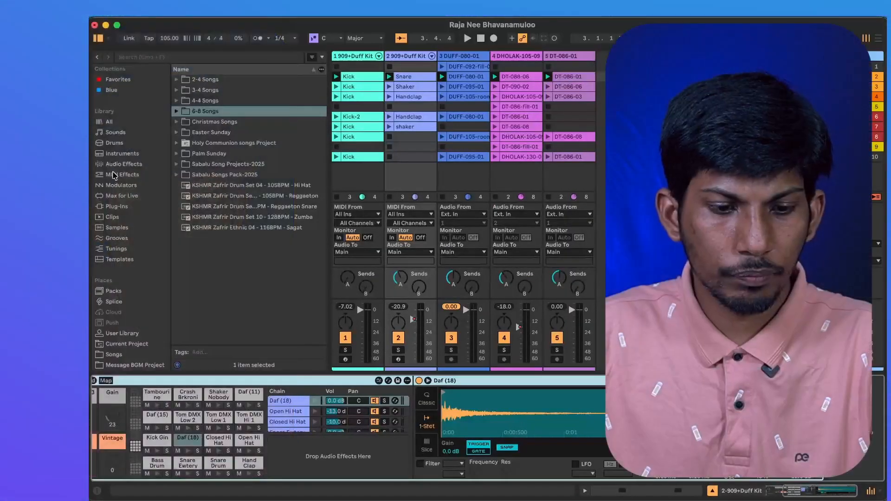
Add a Compressor audio effect after the drum kit on track 2.
left_click(124, 164)
left_click(203, 216)
left_click_drag(203, 217, 844, 429)
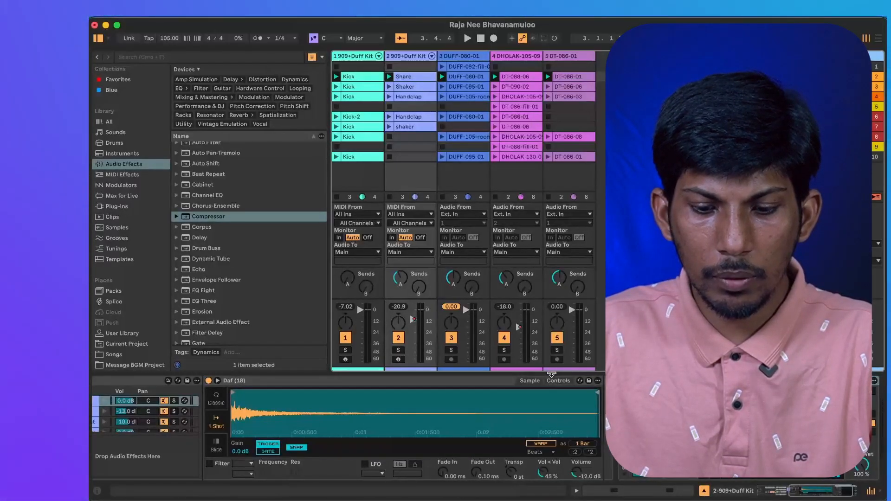
Set the Verse-1 Snare clip's envelope to the Compressor's Threshold and lower the whole line to about -9 dB.
left_click(611, 490)
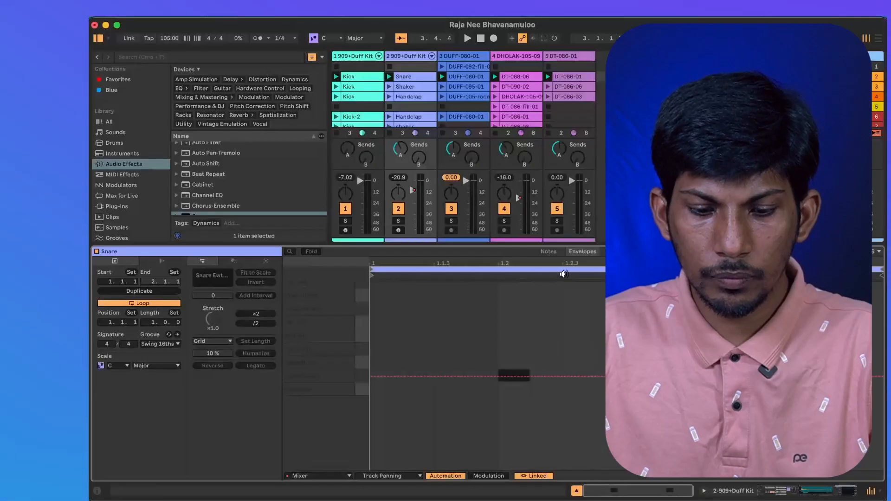
left_click(337, 476)
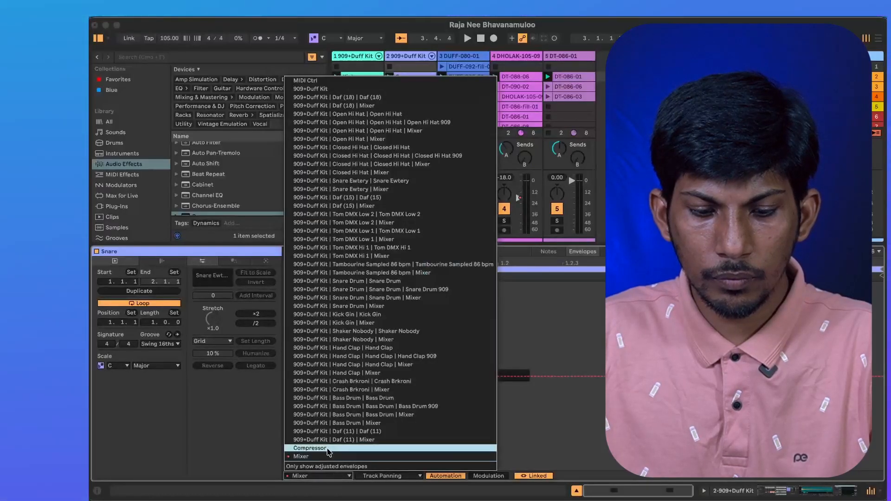
left_click(327, 449)
left_click(375, 476)
left_click(385, 283)
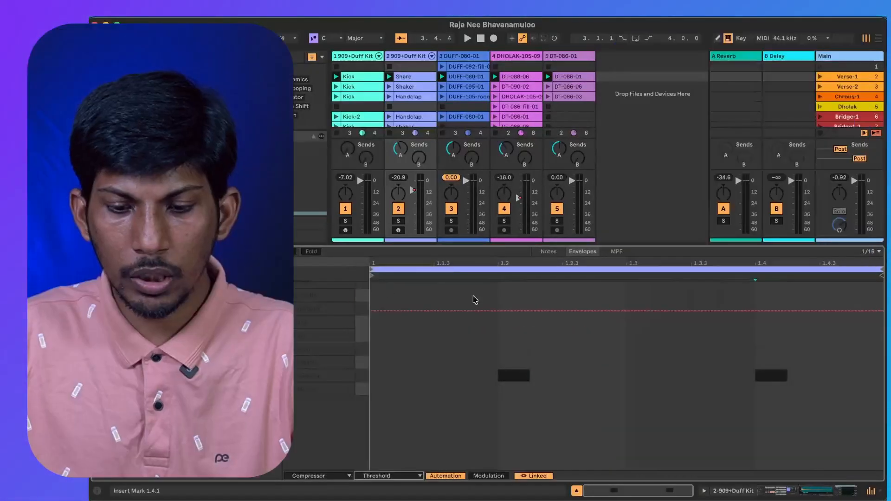
left_click_drag(540, 309, 539, 353)
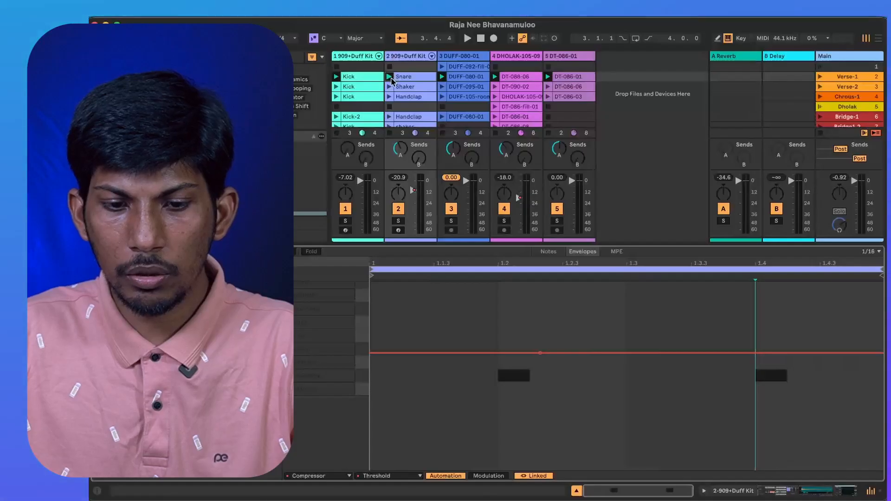
Play the set while enabling the snare track Compressor's Makeup and lowering its threshold to -13.8 dB, and return to the clip's envelopes.
key("space")
left_click(835, 490)
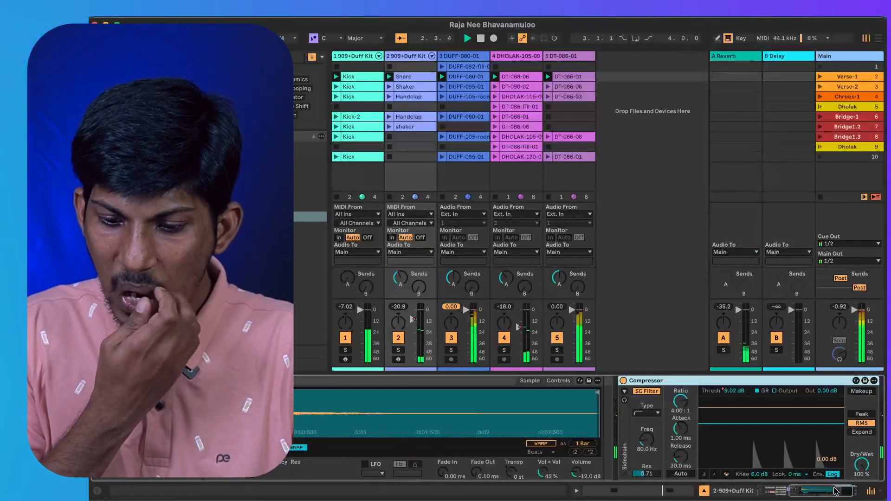
left_click(858, 392)
right_click(761, 425)
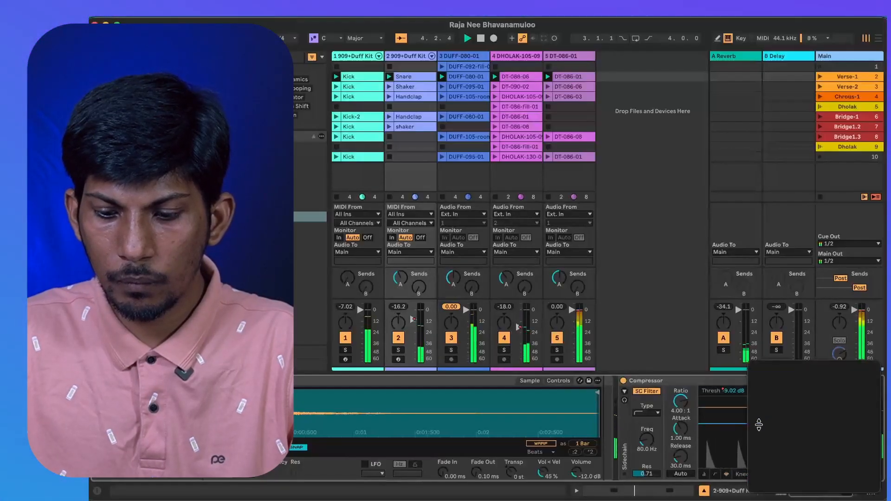
left_click(729, 422)
mouse_move(728, 423)
left_mouse_down()
mouse_move(728, 439)
mouse_move(728, 433)
left_mouse_up()
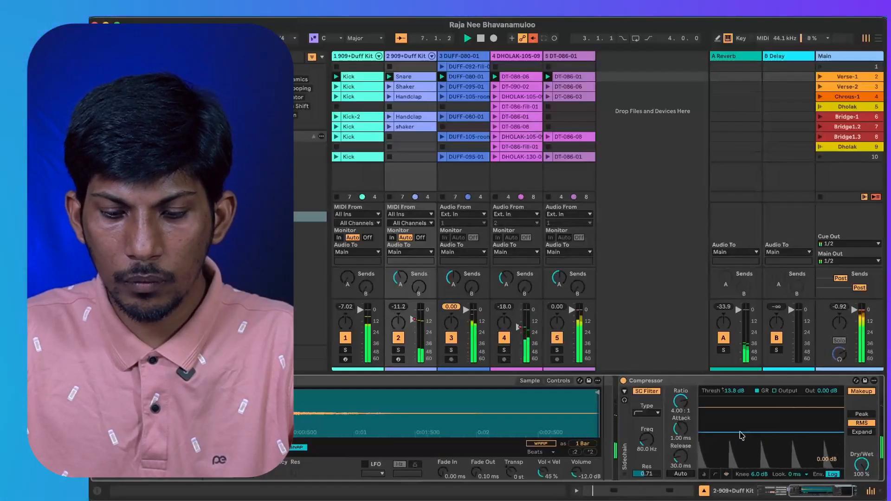
left_click(633, 490)
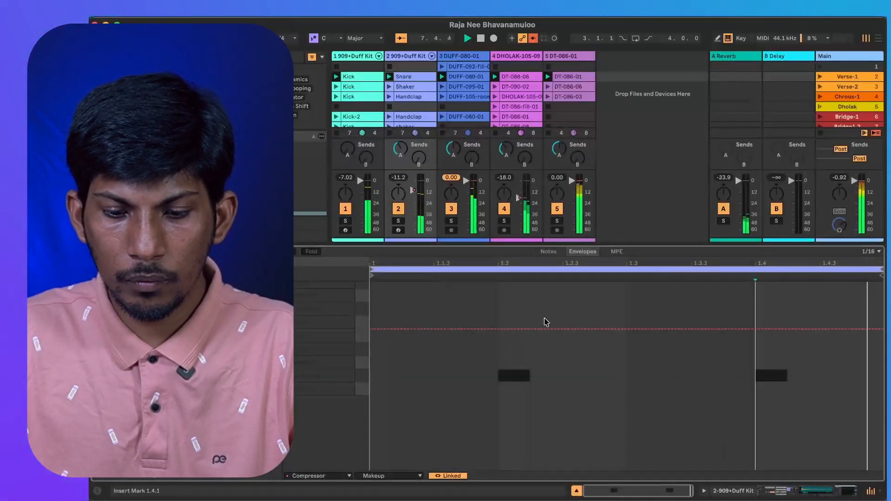
Set the Verse-1 Snare clip's envelope to the Compressor's Output Gain and raise the whole line slightly above the middle.
left_click(390, 476)
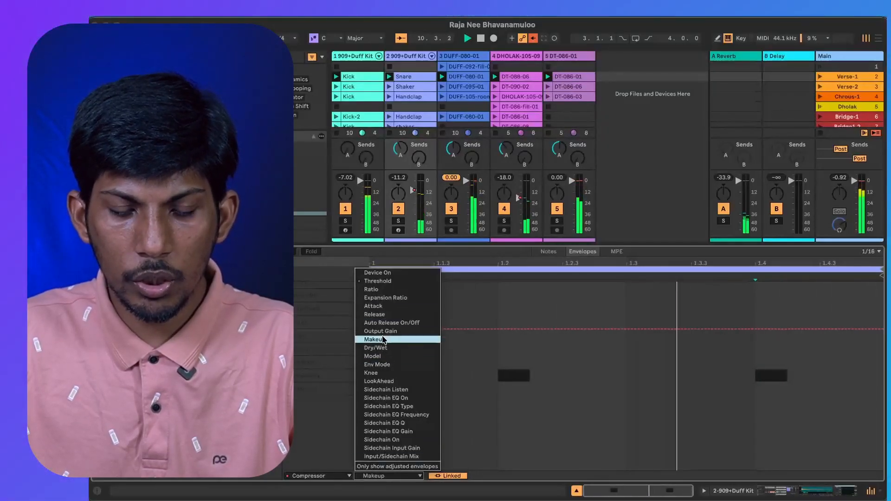
left_click(384, 332)
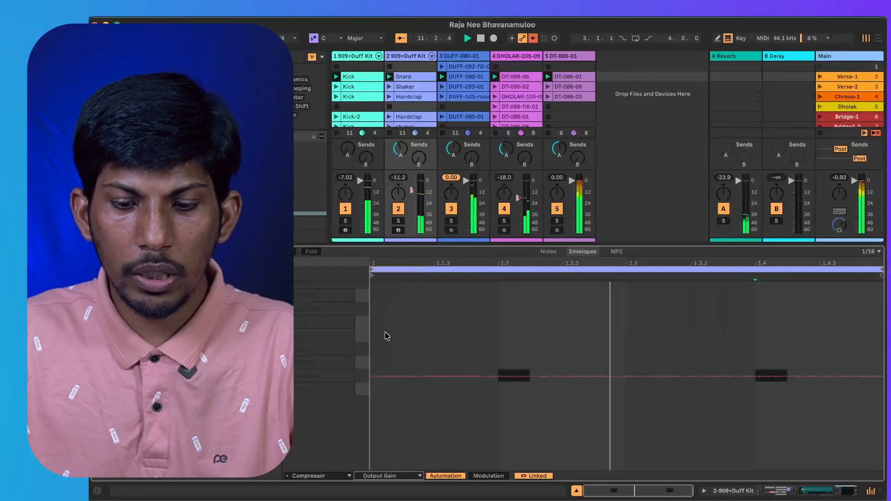
left_click_drag(551, 377, 550, 354)
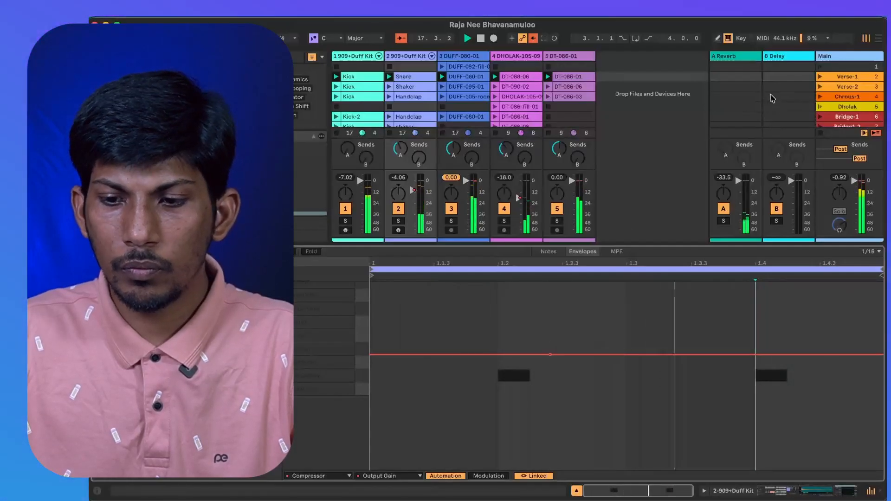
Launch the scenes Verse-2, Verse-1, Verse-2, Chrous-1, Dholak, Bridge-1 and Bridge1.2 in turn to listen to the clip automation.
left_click(819, 87)
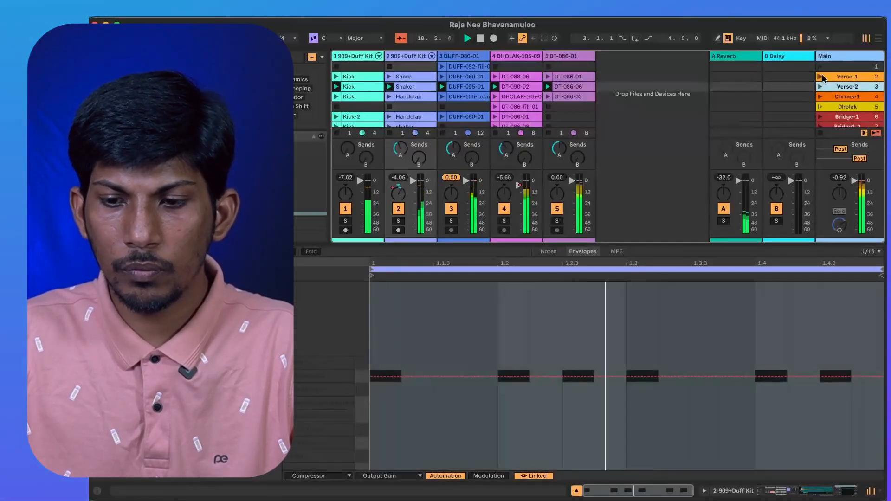
left_click(699, 133)
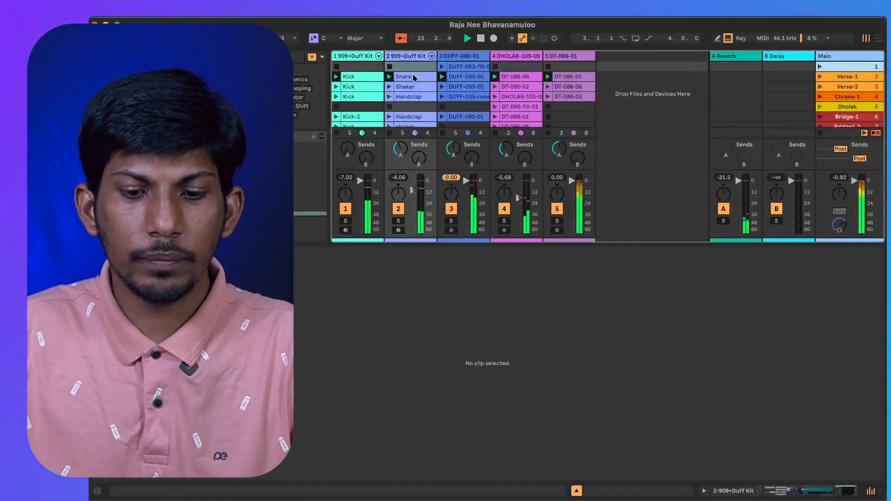
left_click(818, 88)
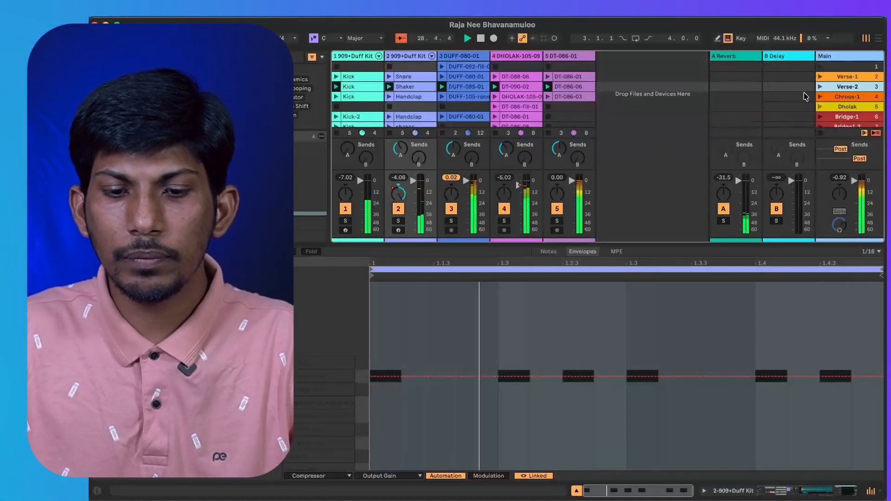
left_click(821, 96)
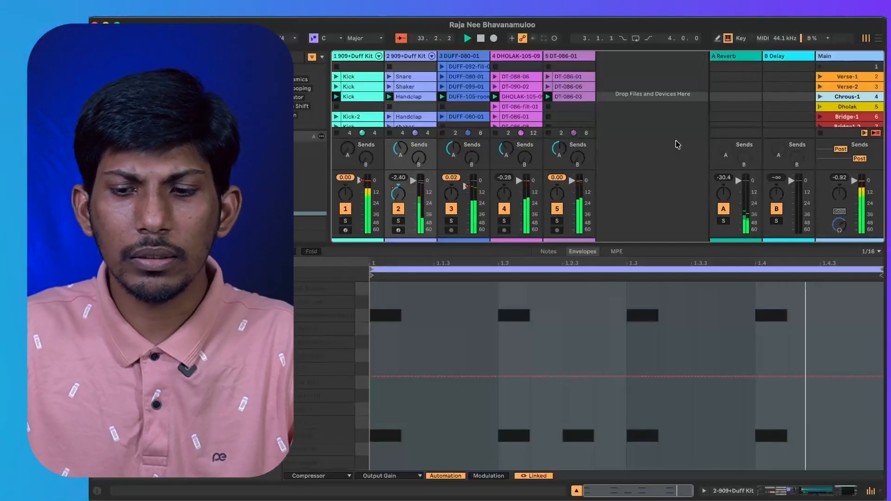
scroll(823, 100, "down", 3)
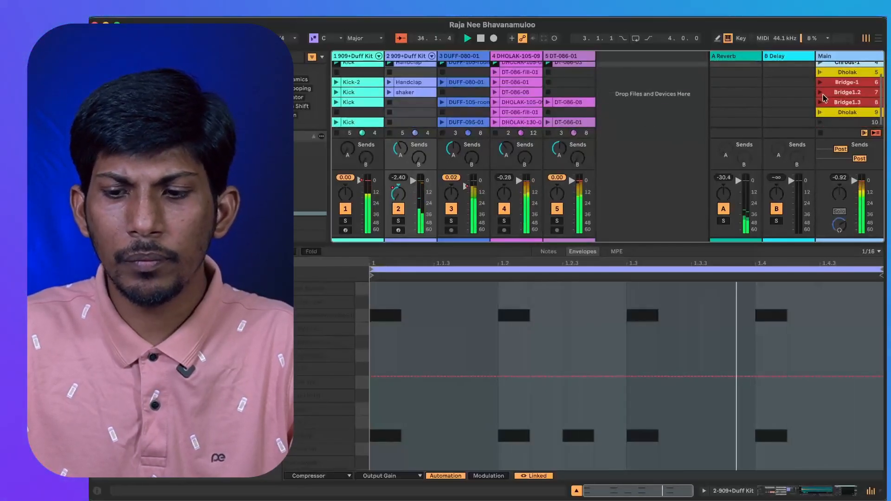
left_click(820, 72)
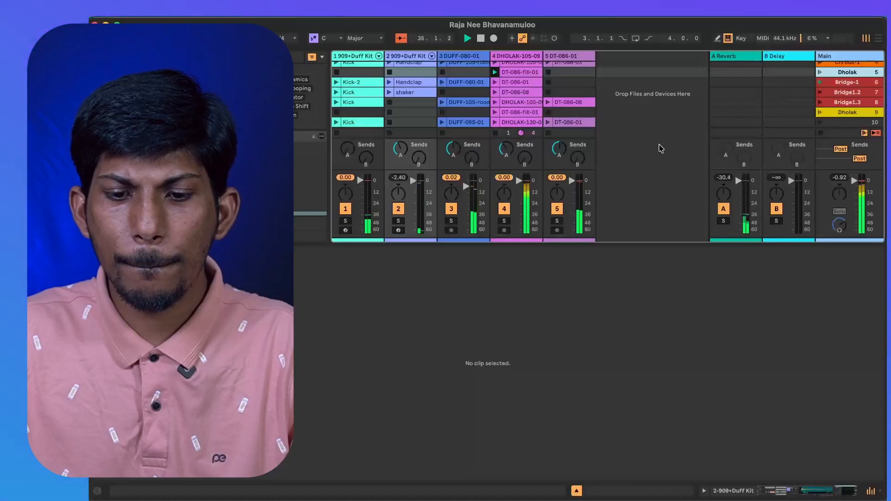
left_click_drag(509, 152, 509, 145)
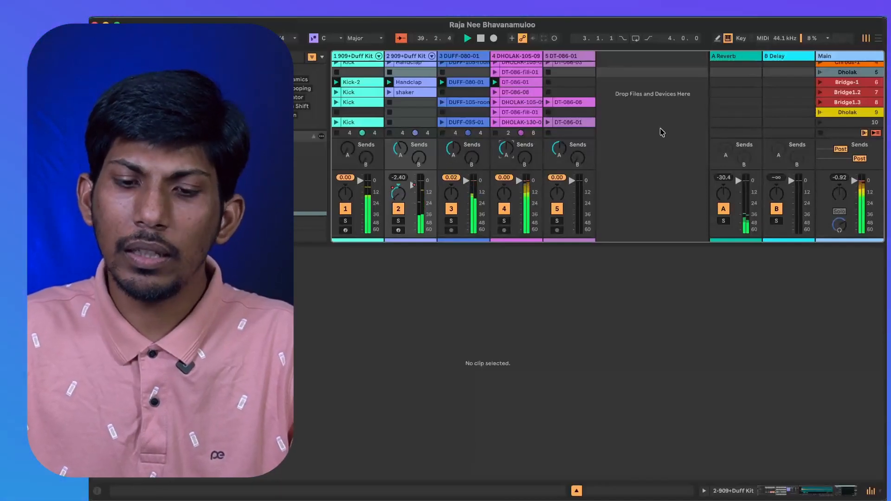
left_click(821, 92)
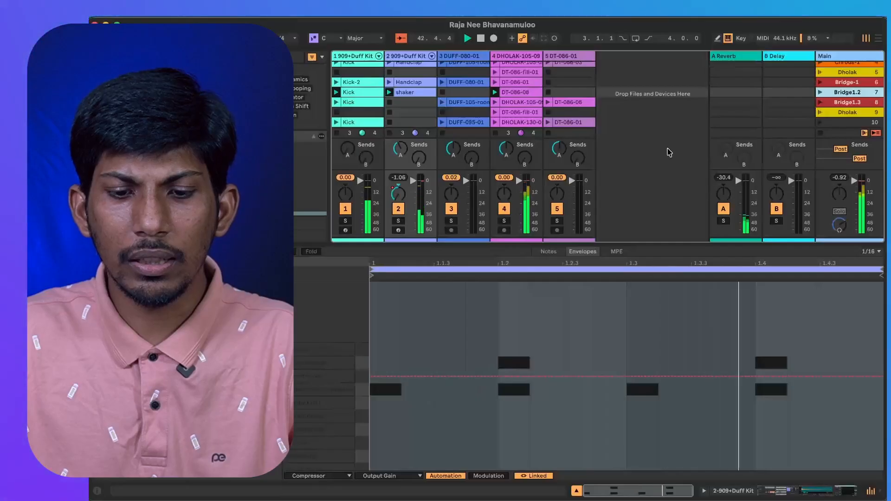
Set the global launch quantization to 1/2 and launch the Bridge1.3 scene followed by the Dholak scene below it.
left_click(295, 39)
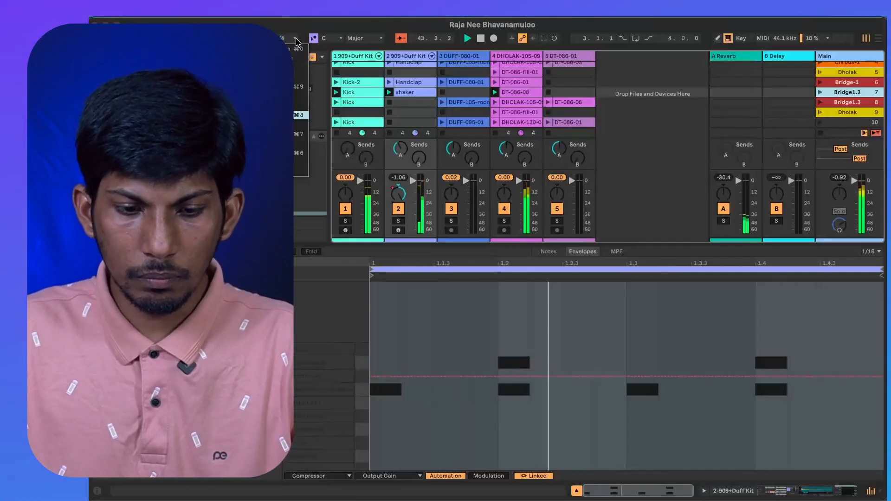
left_click(296, 96)
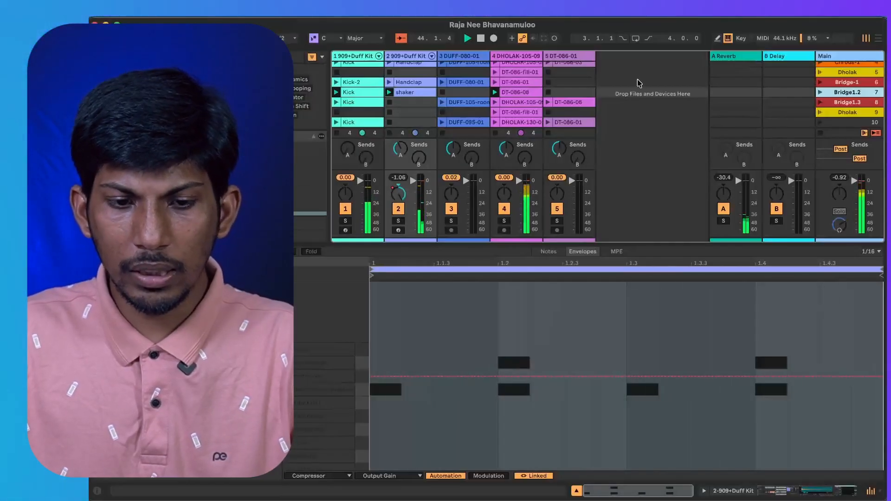
left_click(820, 103)
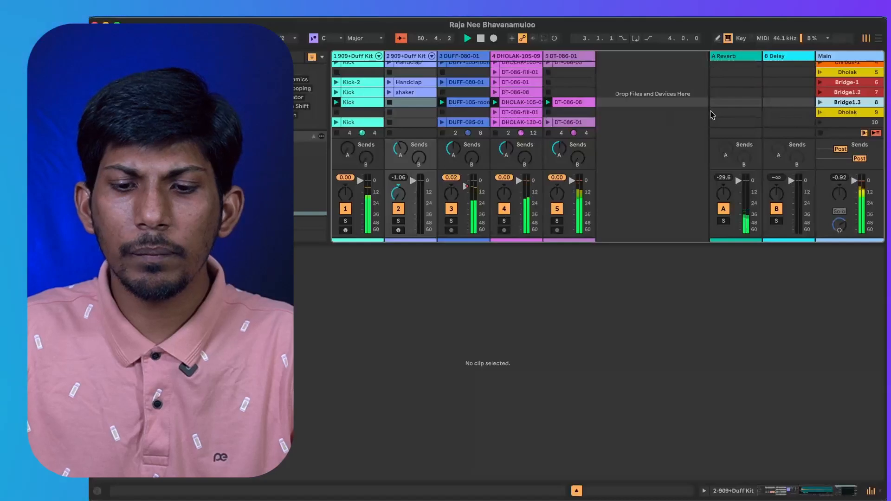
left_click(819, 115)
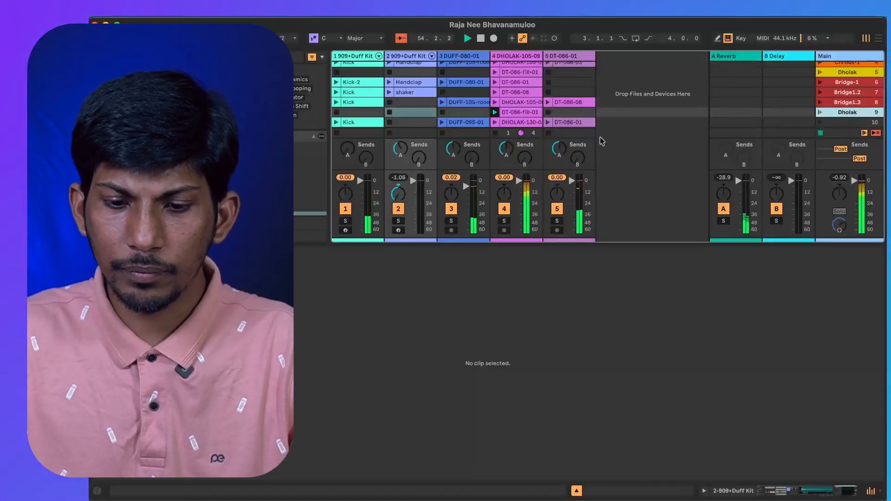